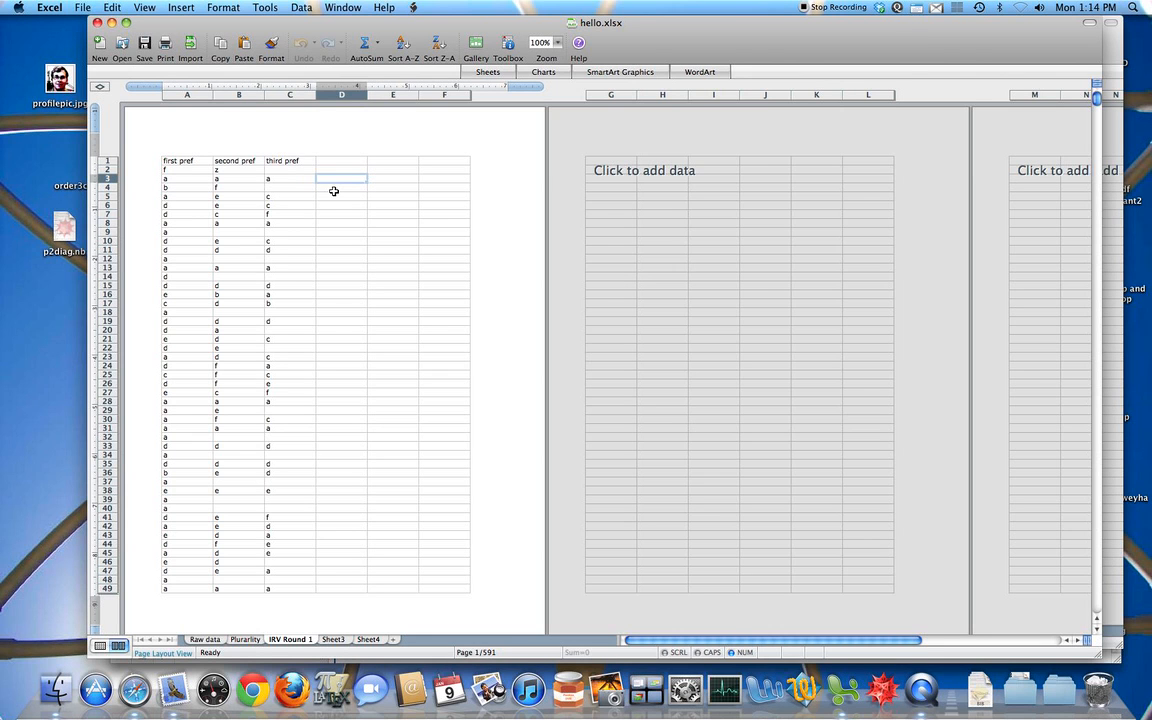
Step: Switch to the Workbook1 window and enter the heading "average" in cell E1
key("super+grave")
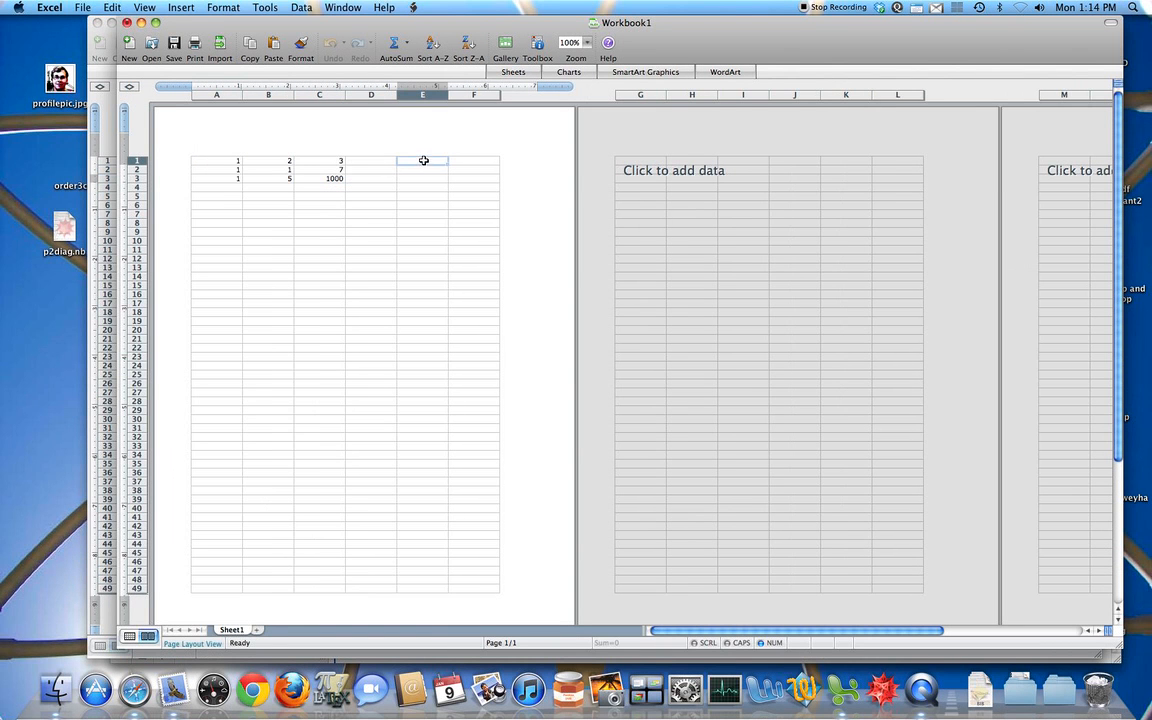
type("a")
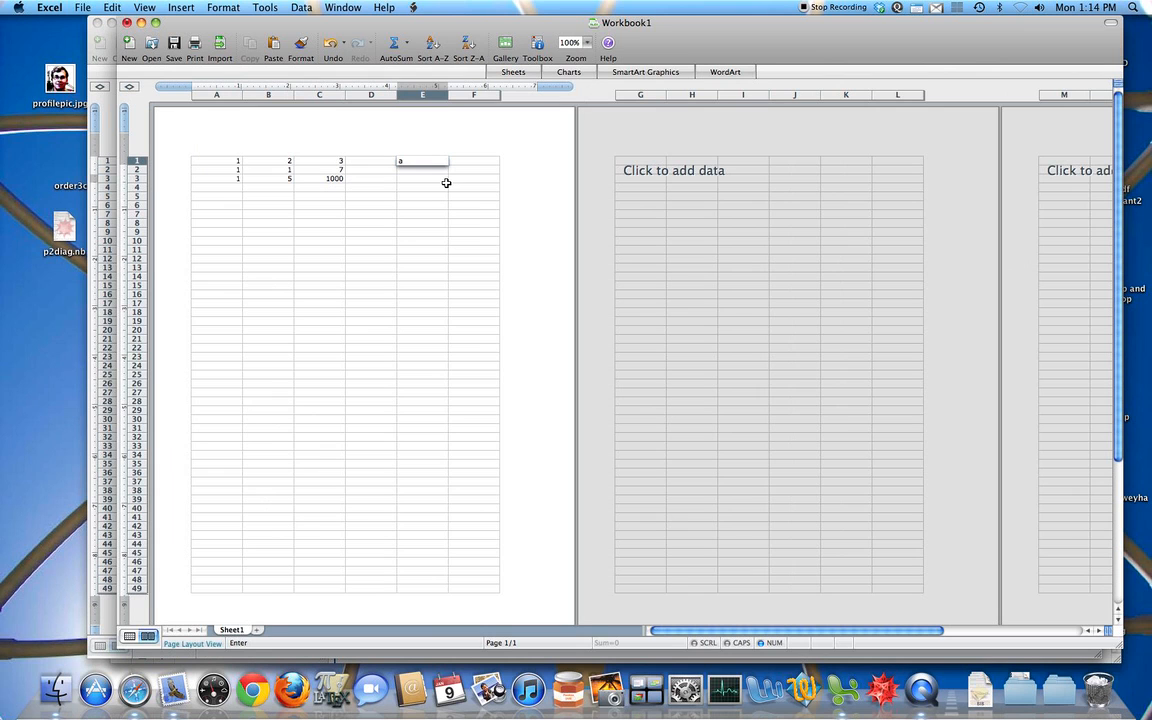
type("verage")
key("Return")
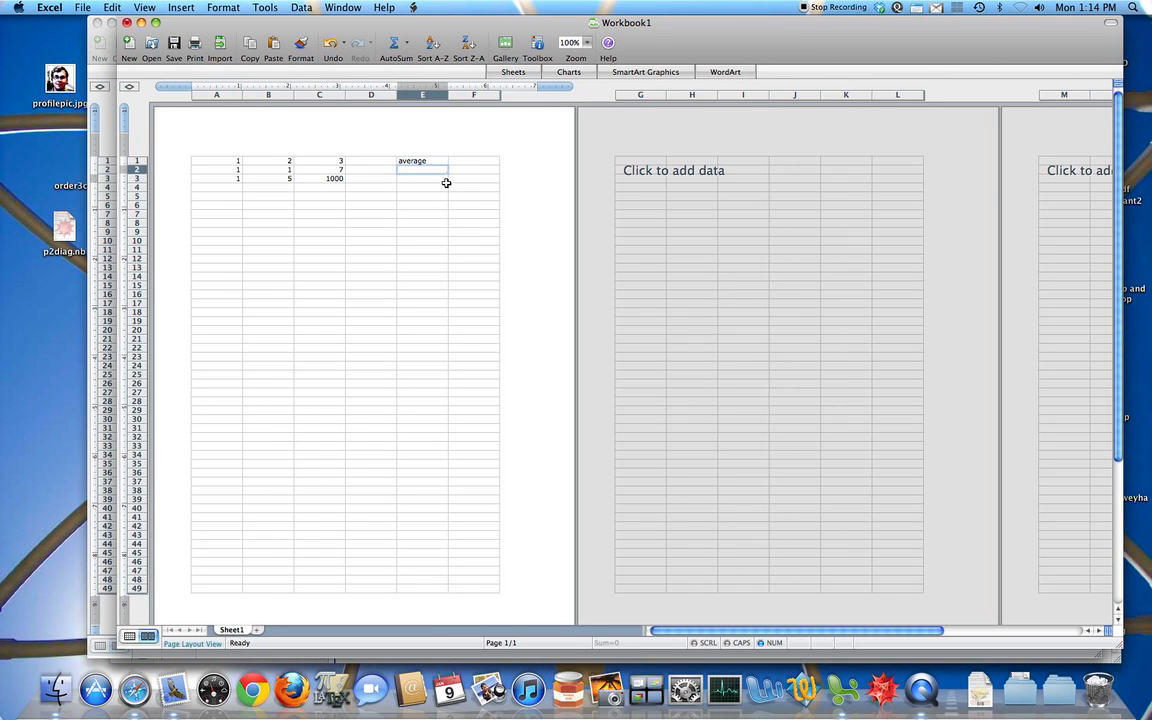
key("Up")
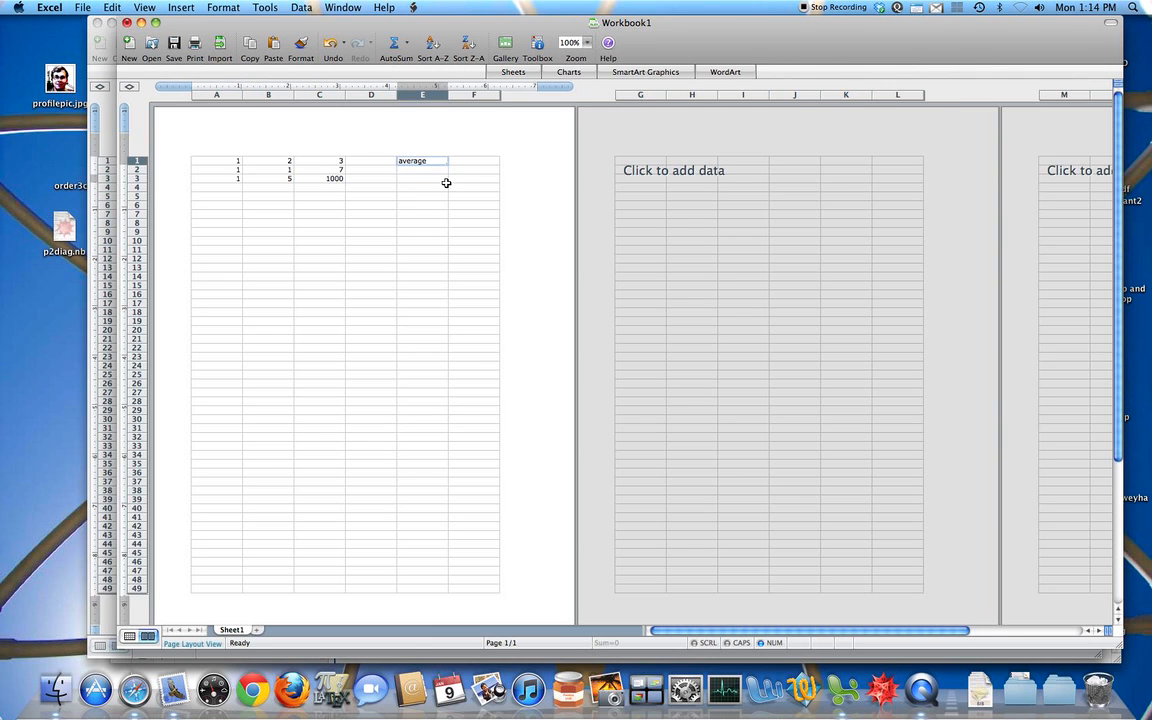
key("Down")
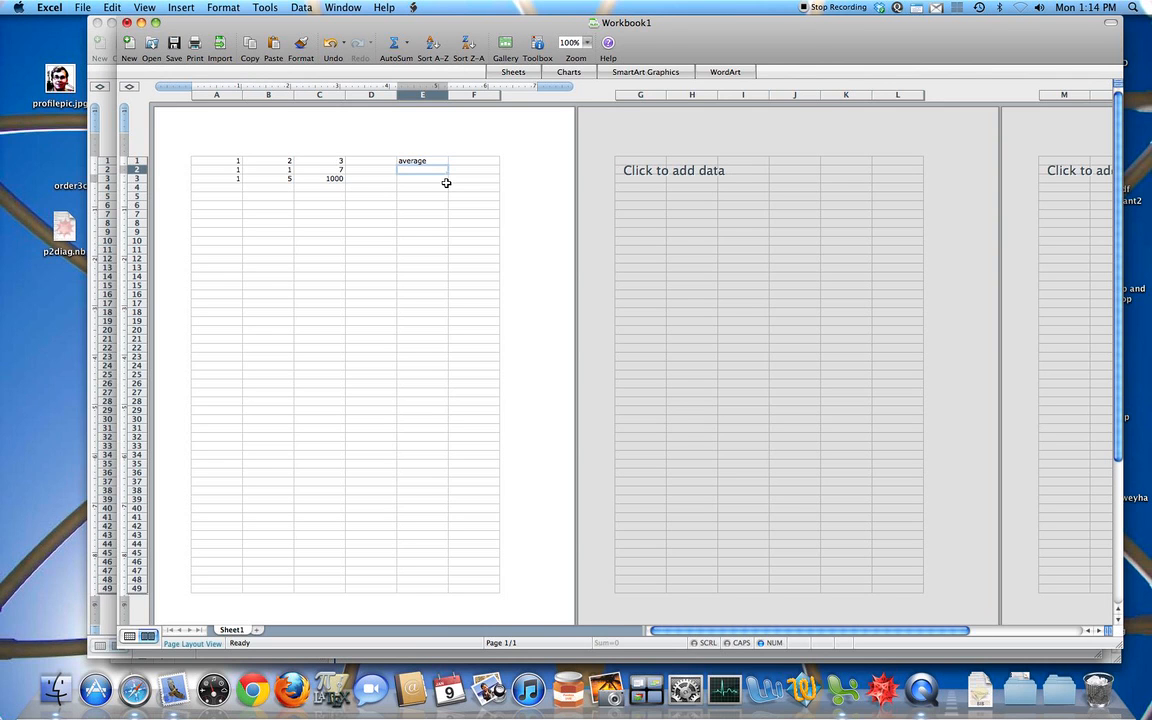
Step: Enter the formula =AVERAGE(A2:C2) in cell E2 and reopen it to check its range
type("=")
type("average")
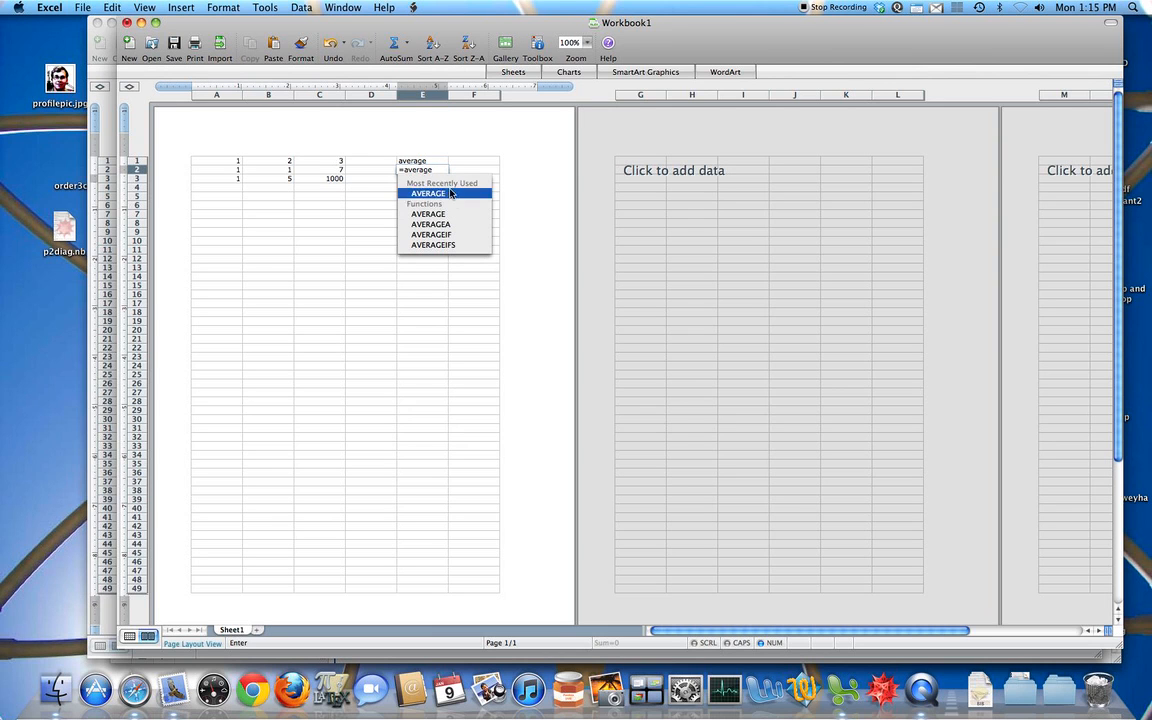
double_click(440, 214)
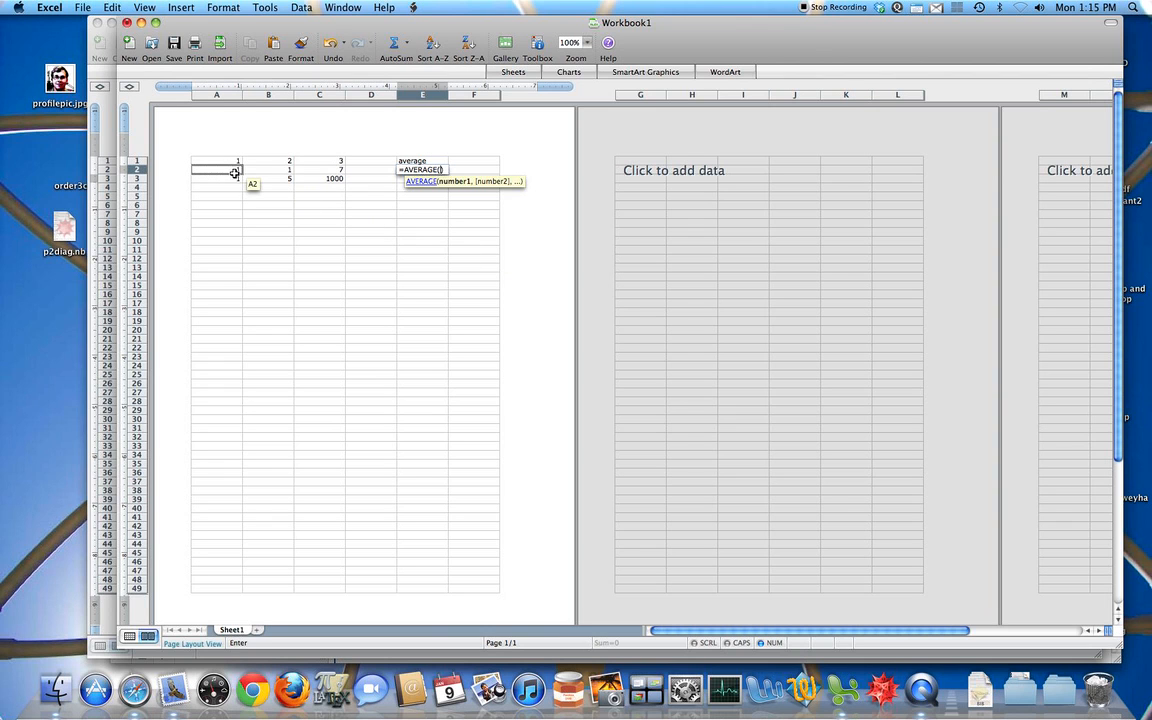
left_click_drag(229, 172, 310, 171)
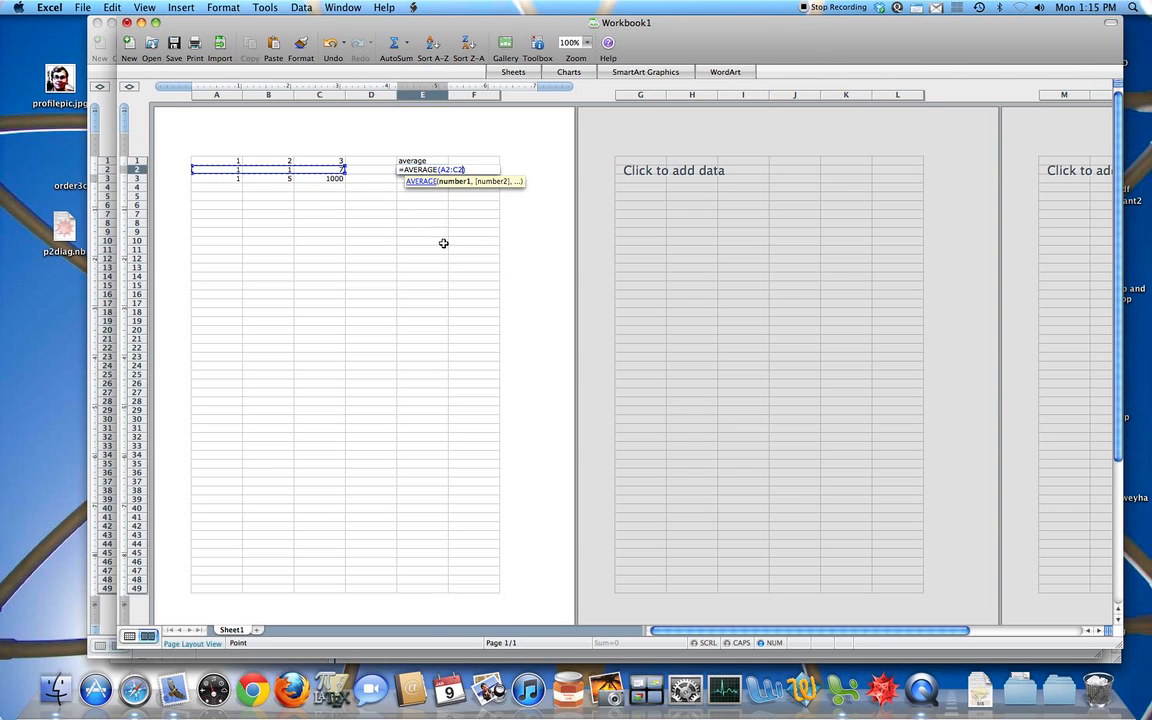
type(")")
key("Return")
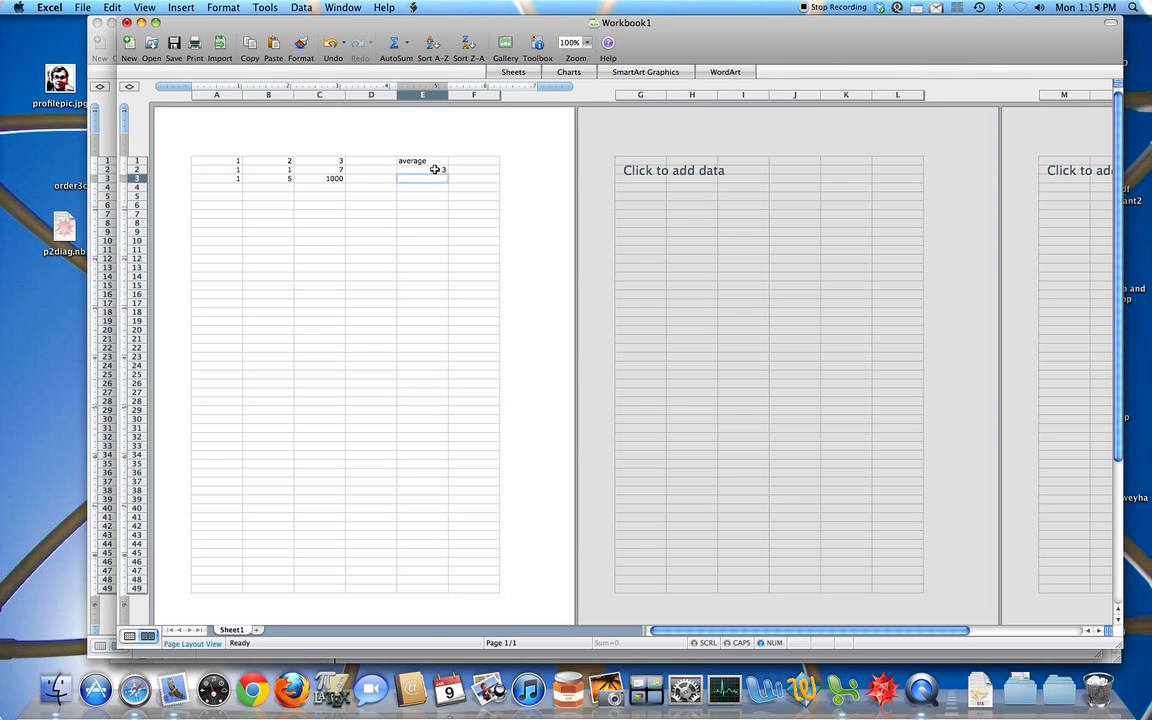
double_click(435, 169)
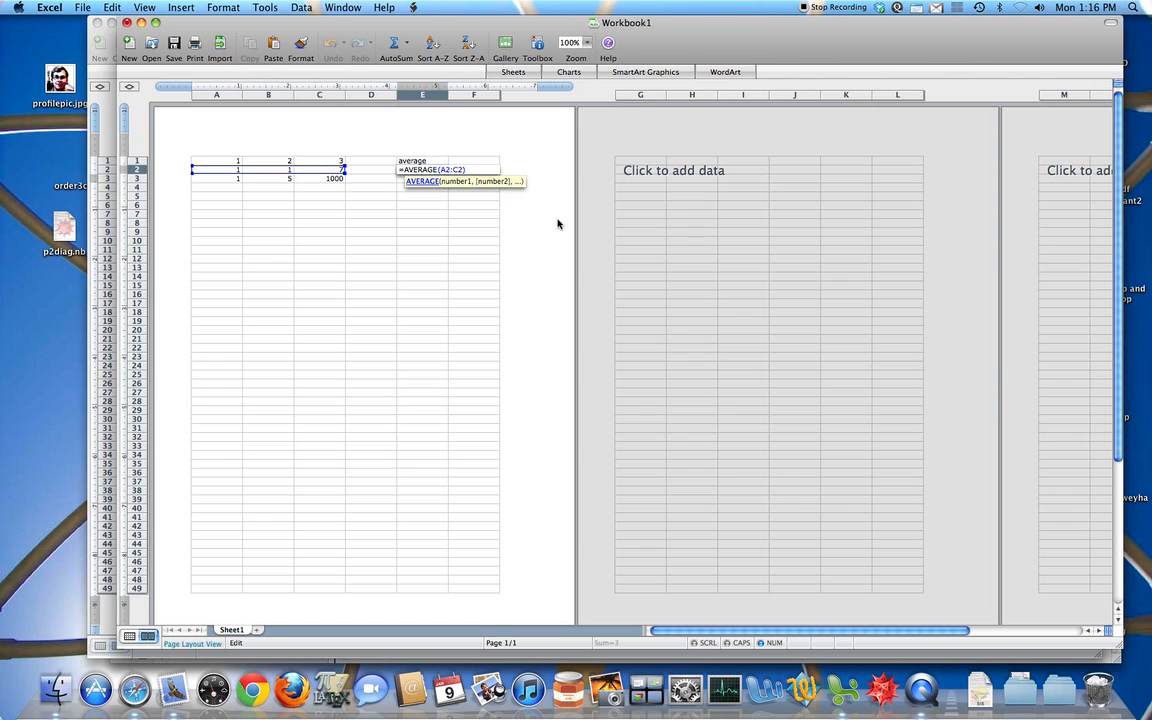
key("Return")
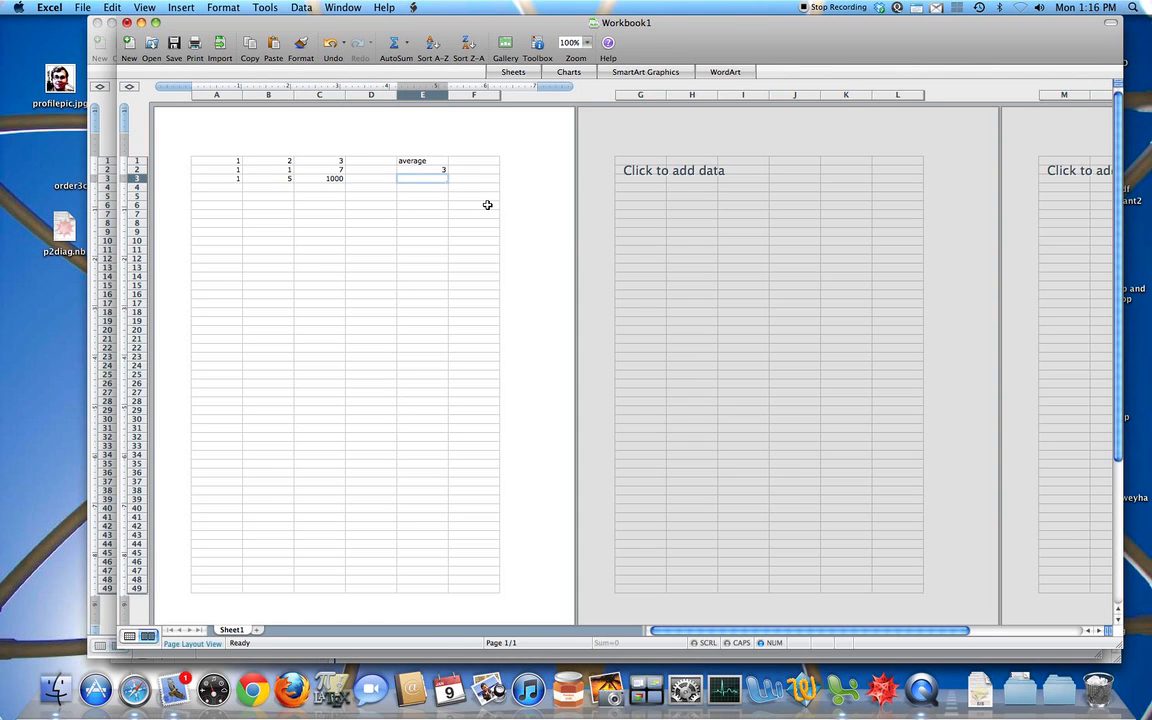
Step: Copy the average formula from E2 into E3 and inspect the cell references in the copy
left_click(436, 169)
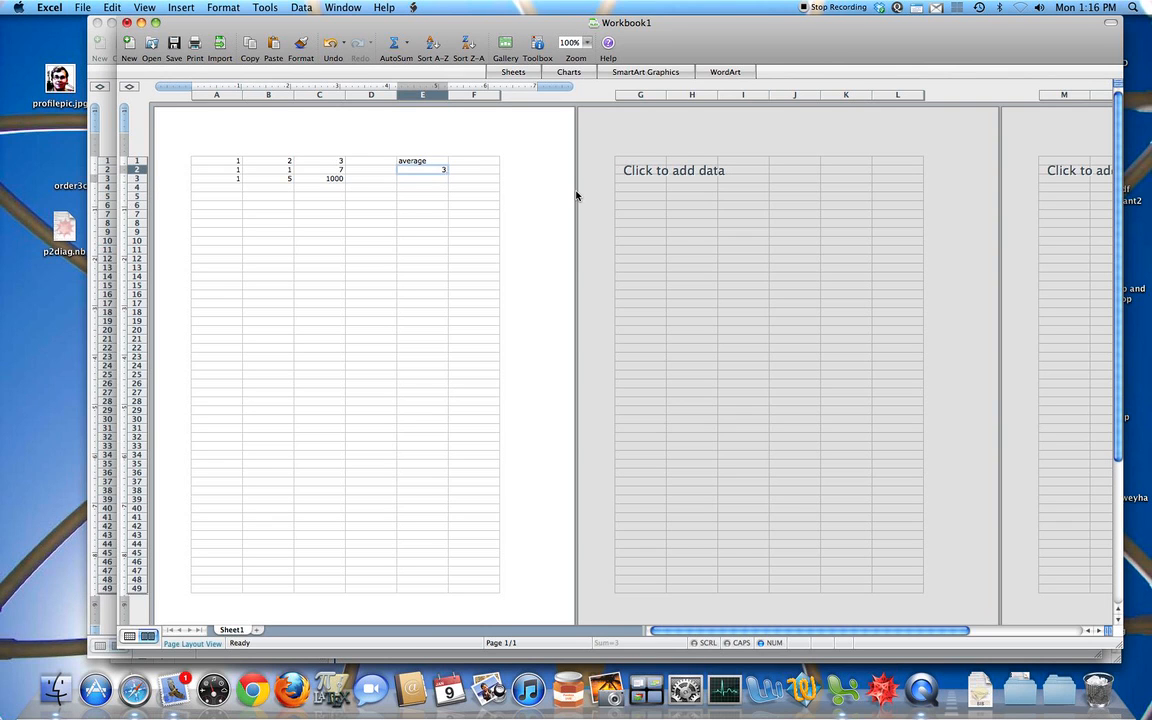
key("super+c")
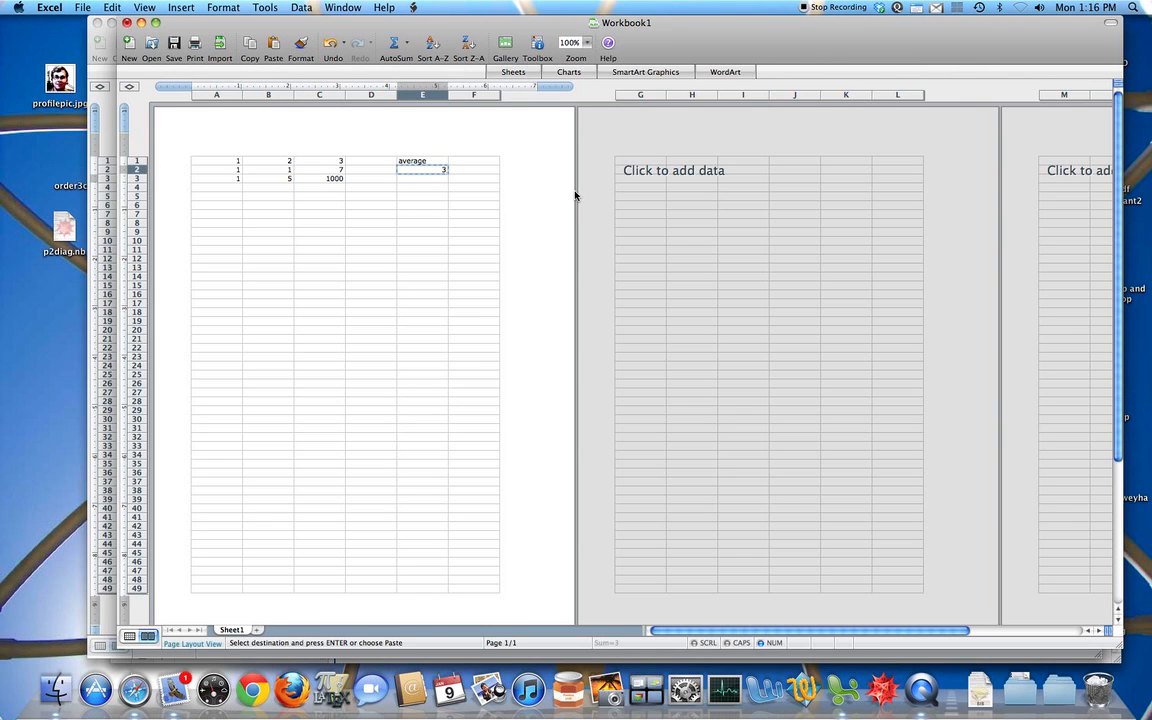
left_click(442, 181)
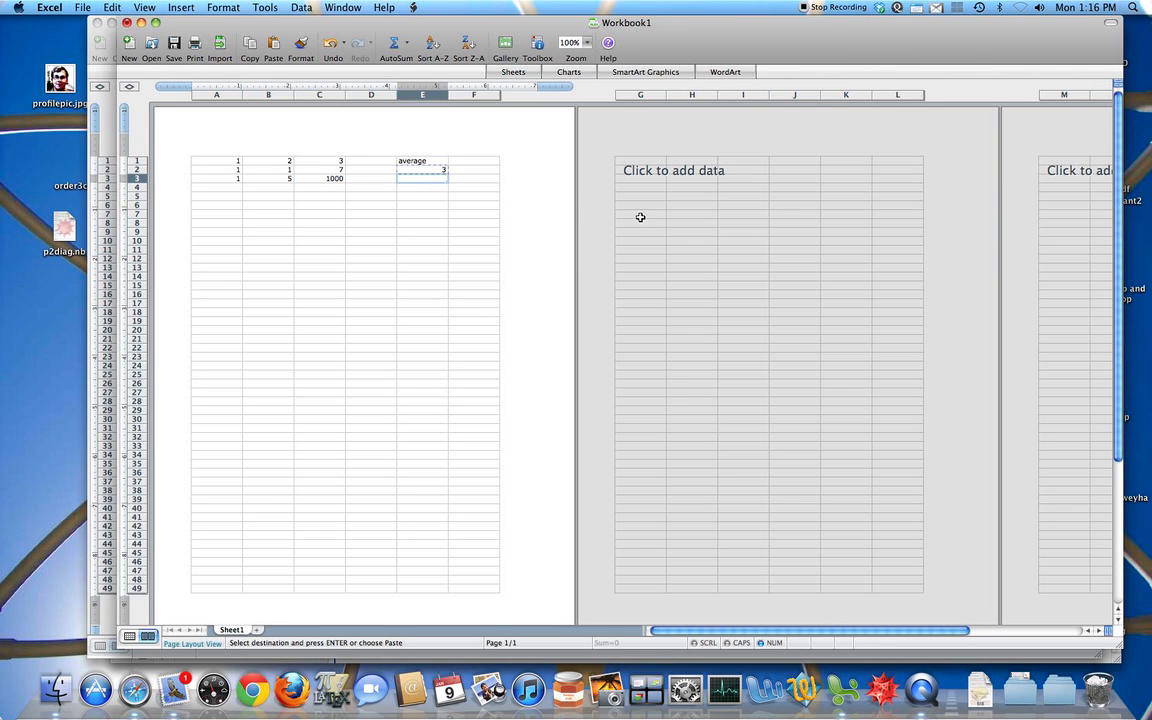
key("super+v")
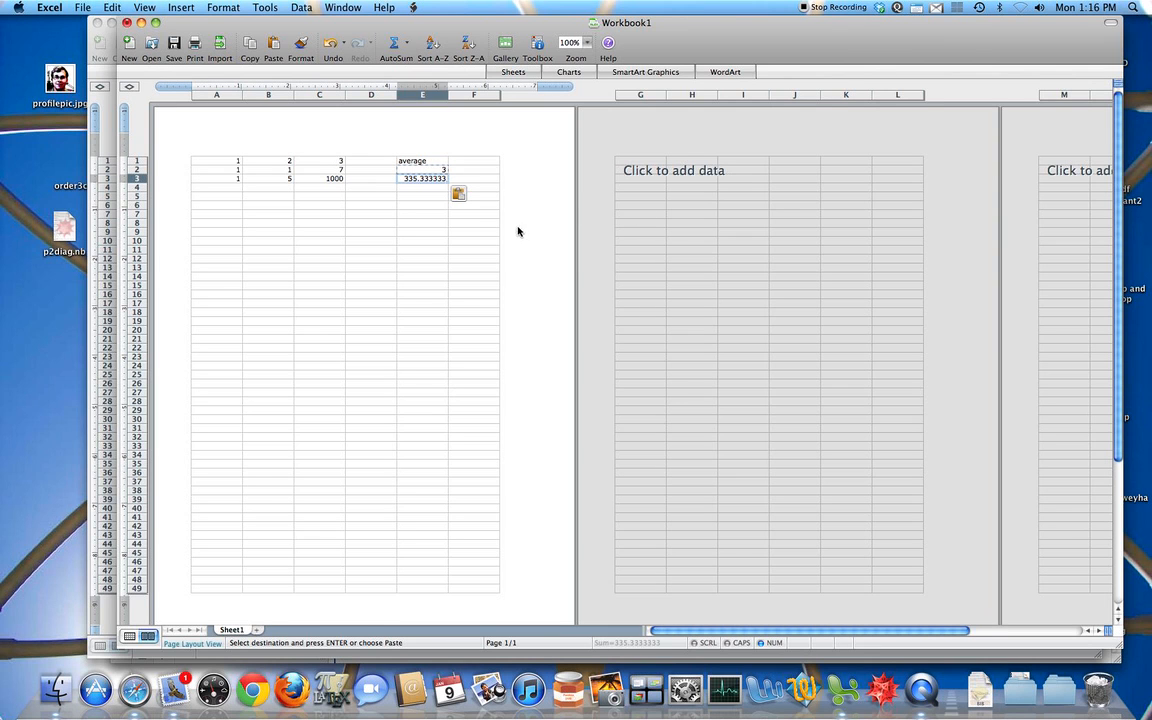
key("Escape")
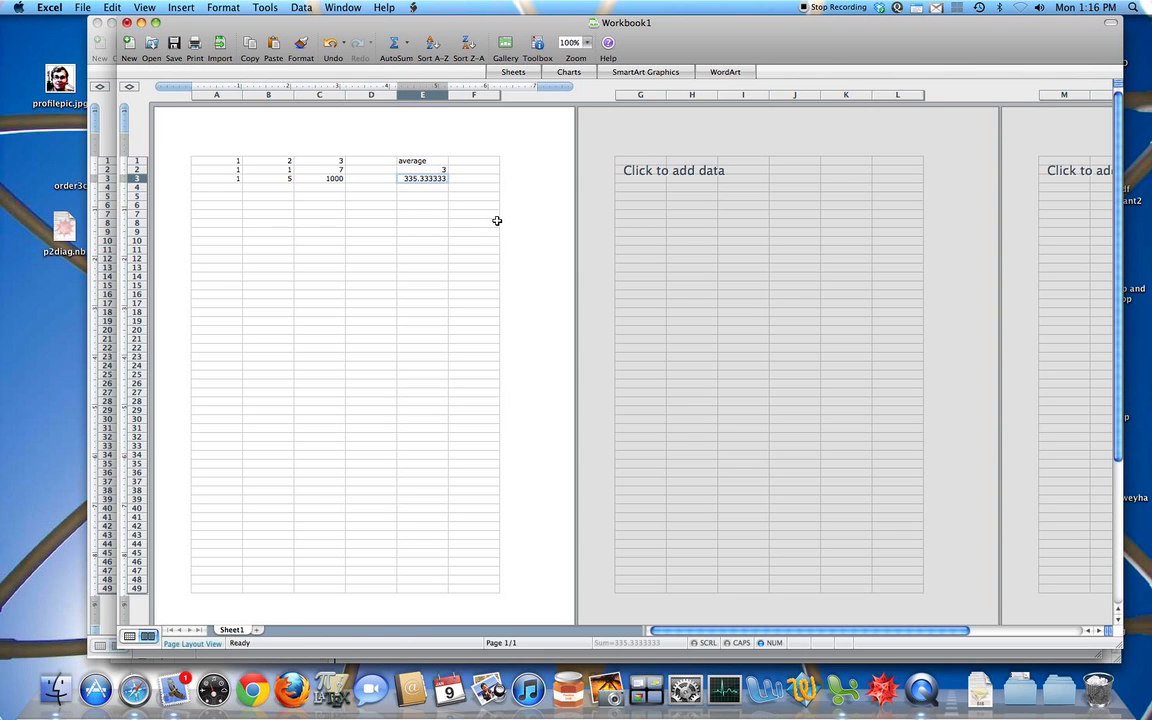
double_click(434, 178)
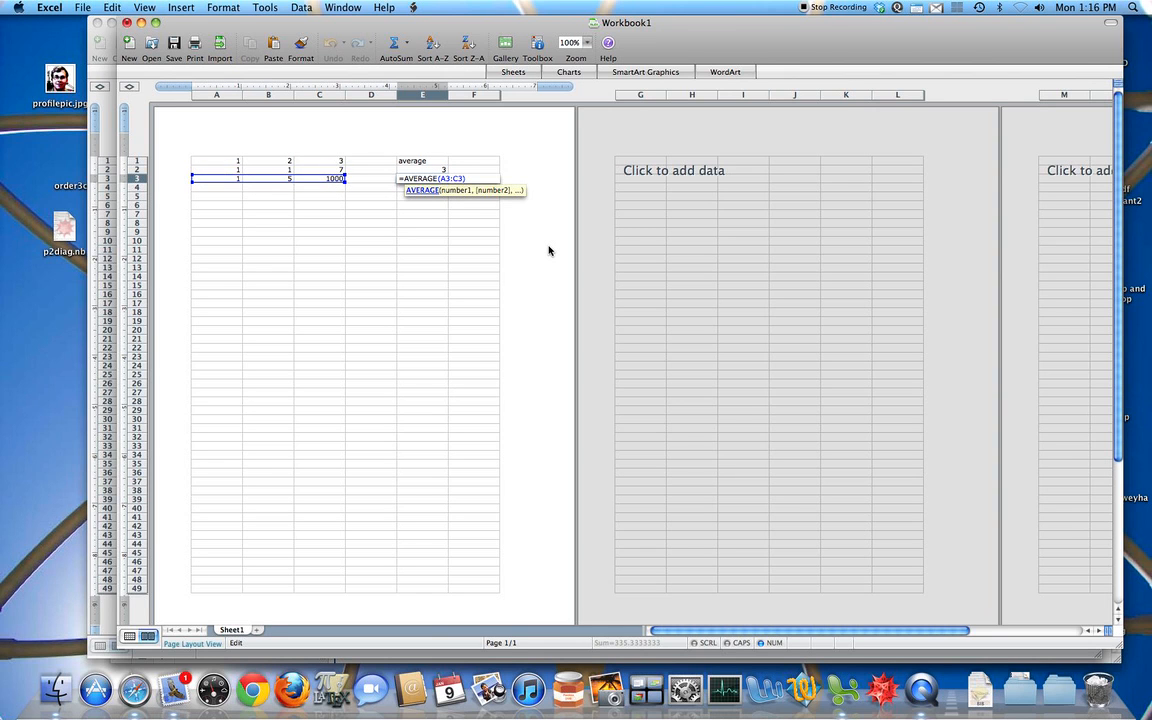
key("Return")
key("Return")
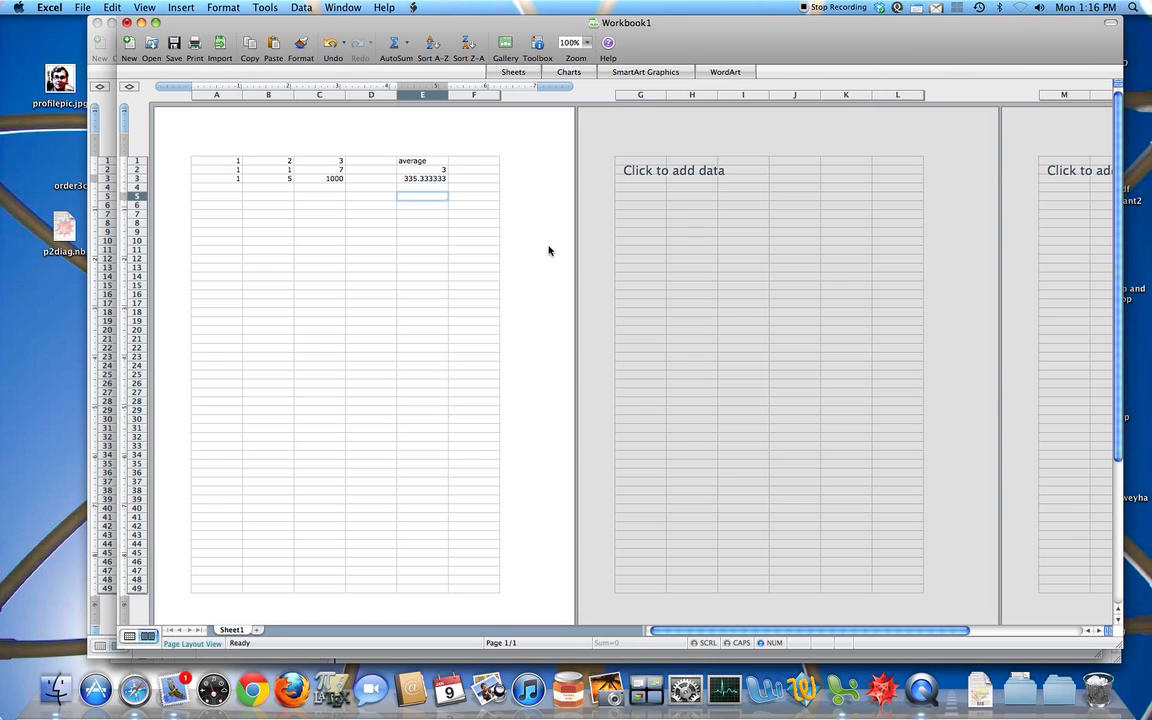
Step: Make the row of the first reference absolute in E2's formula, giving =AVERAGE(A$2:C2)
double_click(429, 169)
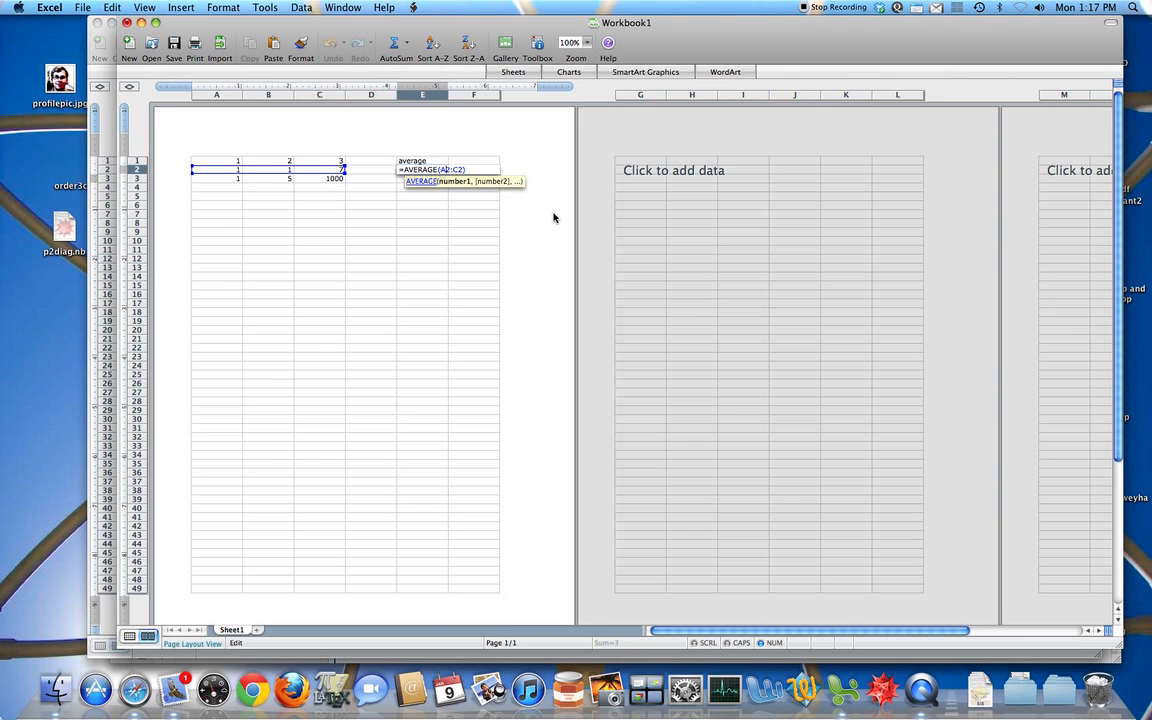
type("$")
key("Return")
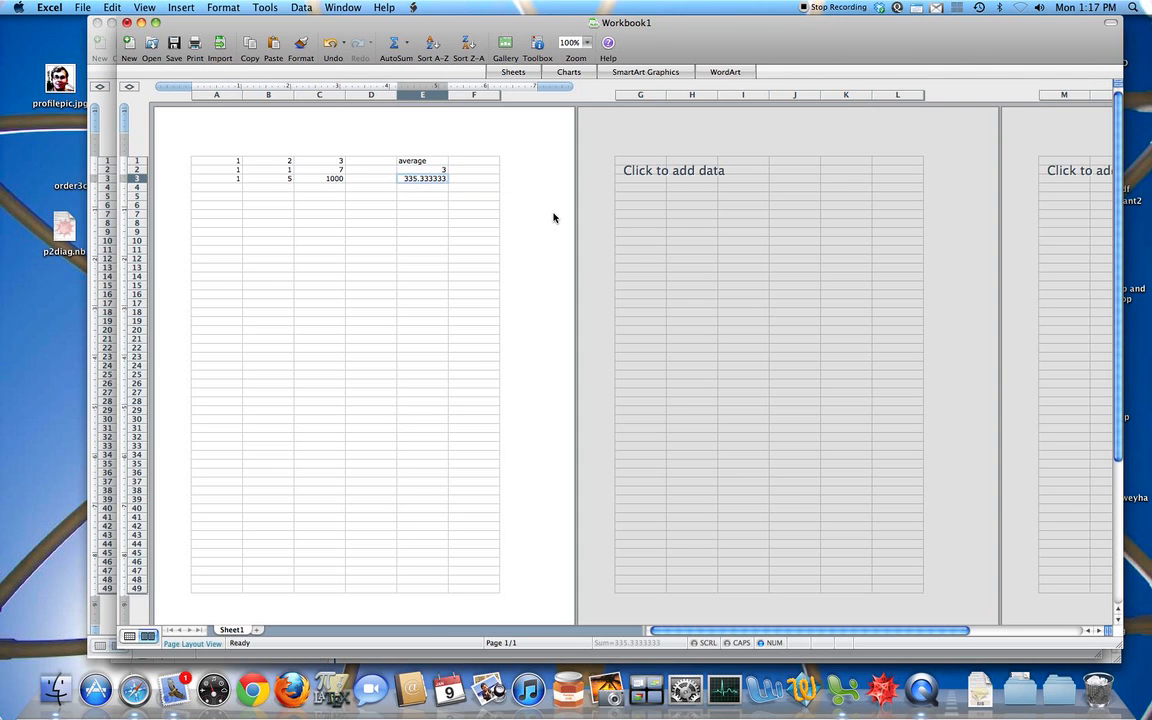
Step: Copy the formula with the A$2 reference from E2 into E3 and examine the range it covers
key("super+c")
key("Down")
key("super+v")
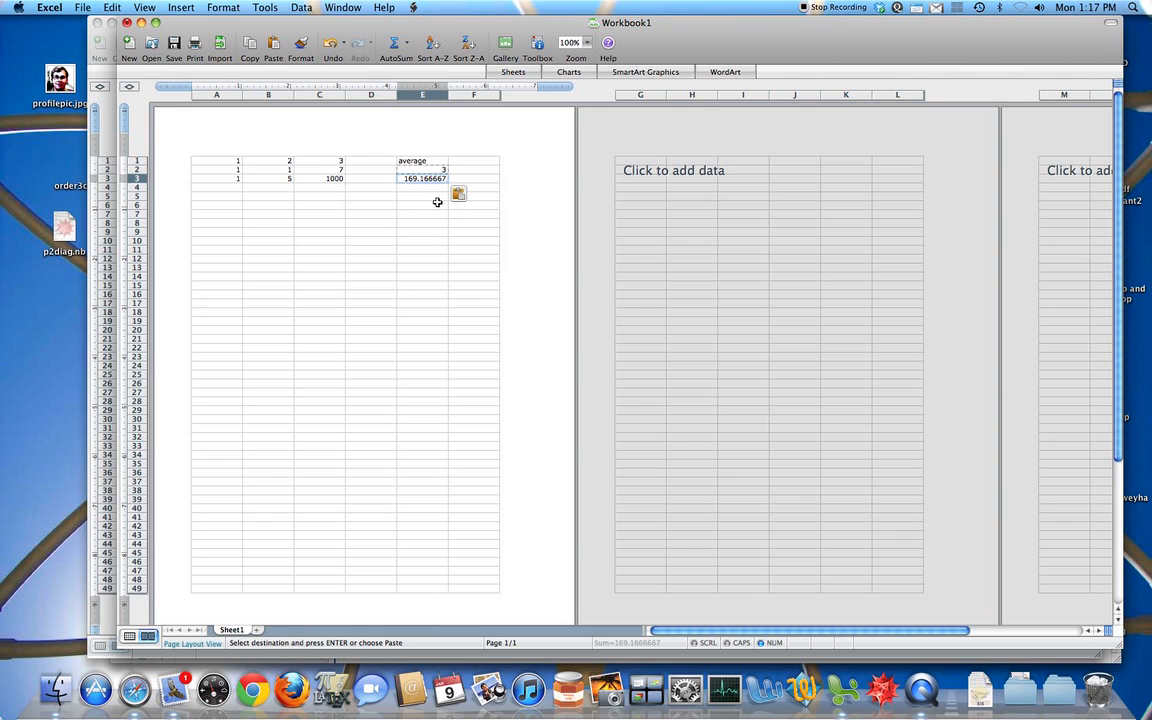
key("Escape")
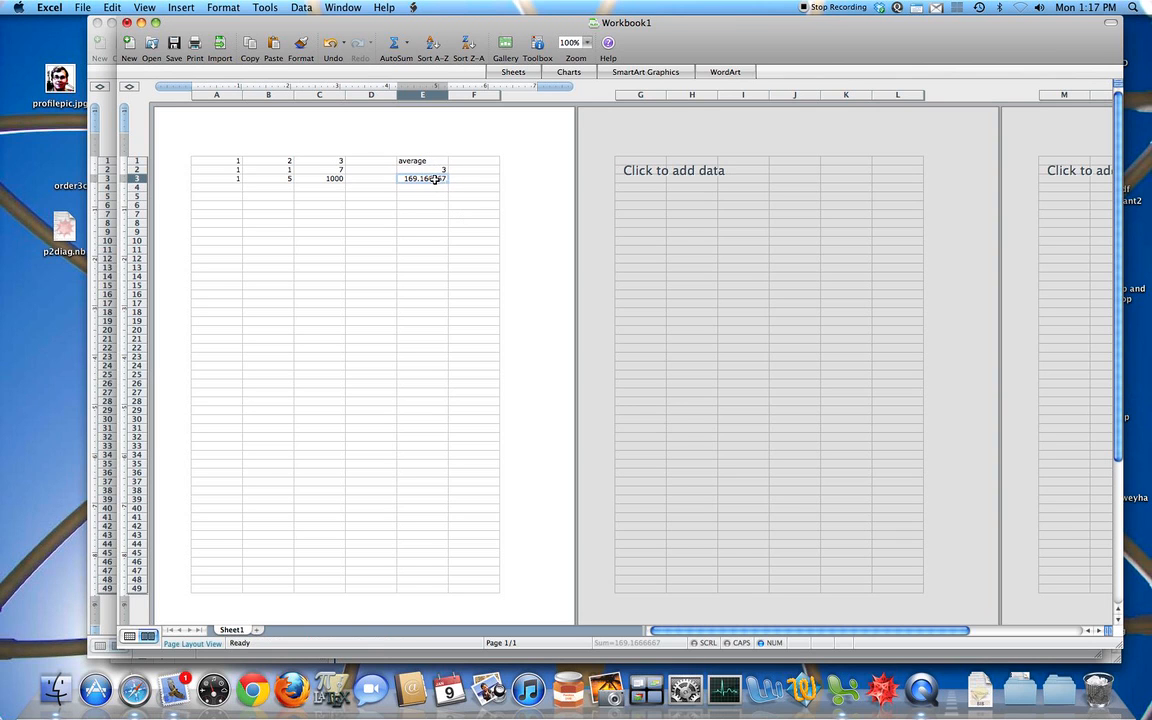
double_click(435, 178)
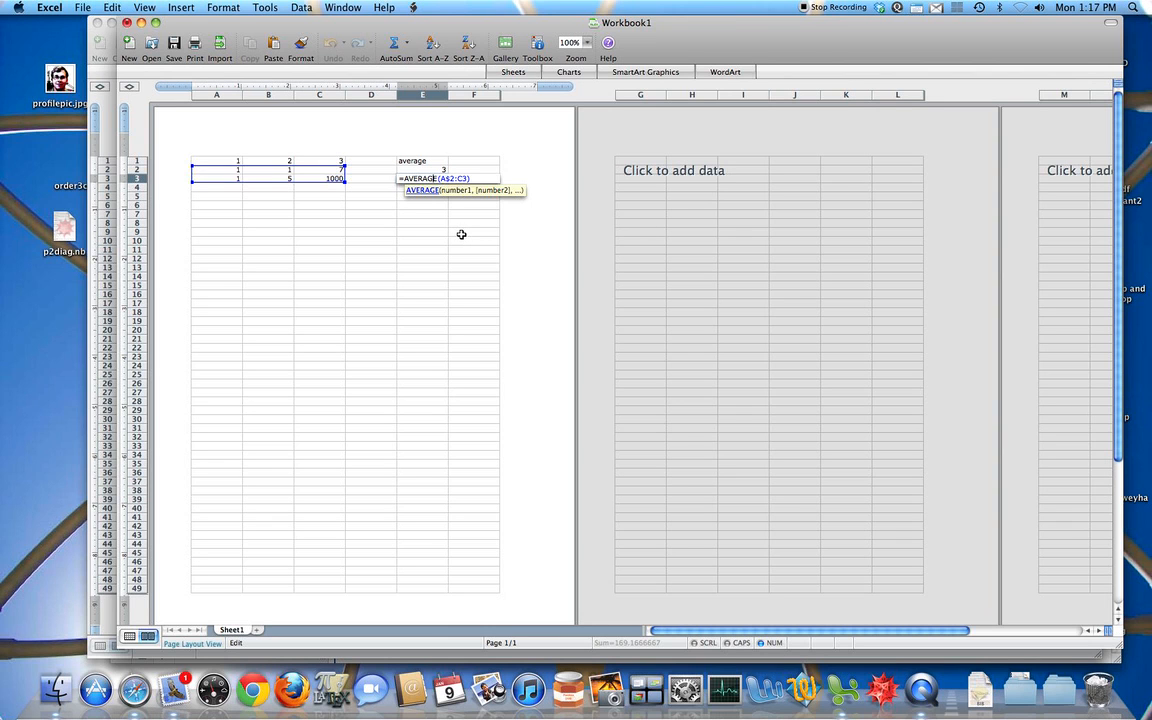
double_click(447, 172)
key("Escape")
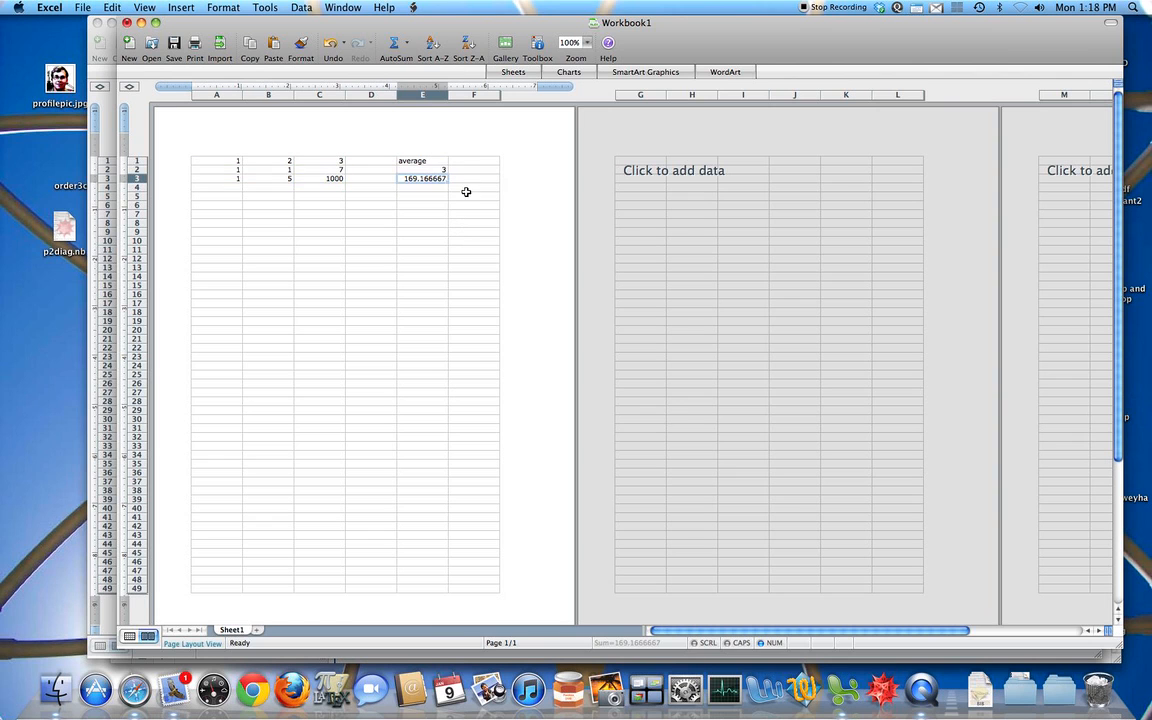
Step: Make the row of the second reference absolute in E2's formula too, giving =AVERAGE(A$2:C$2)
double_click(440, 171)
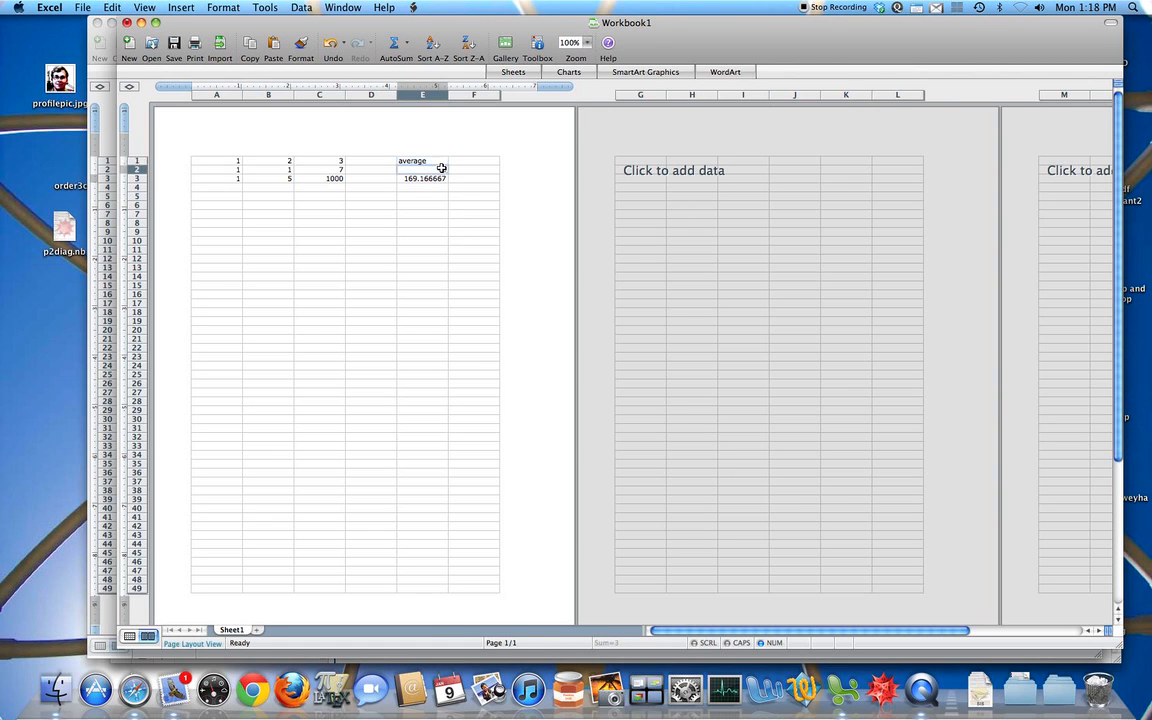
double_click(442, 169)
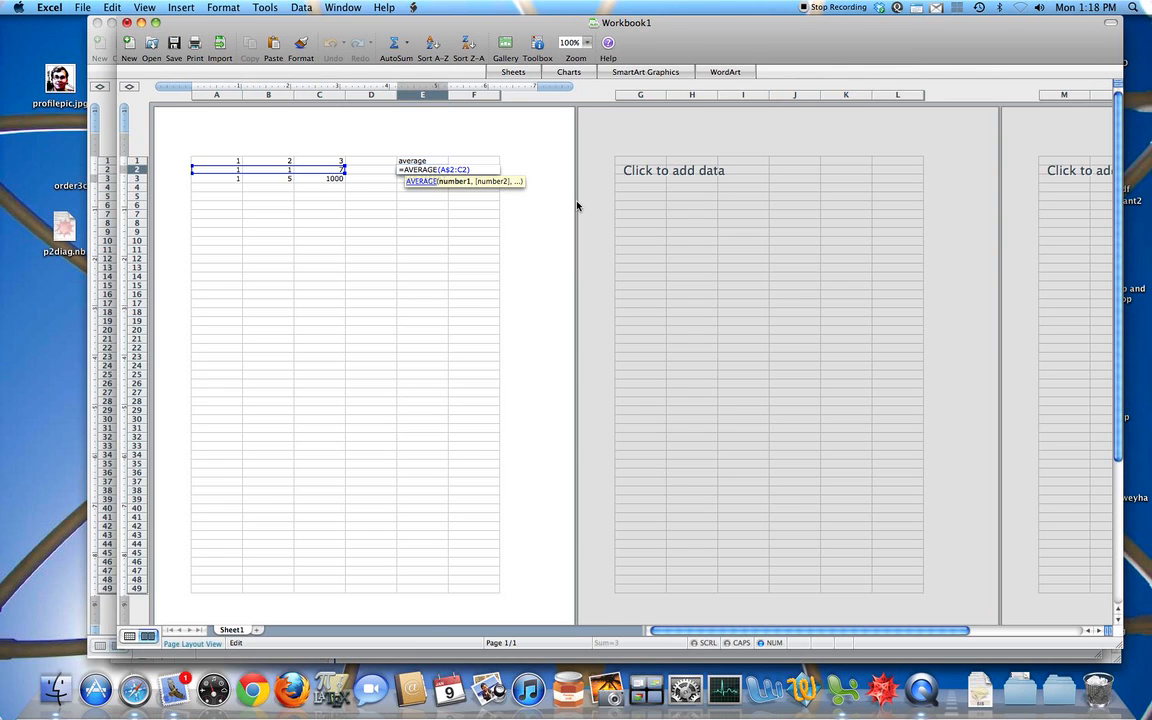
type("$")
key("Return")
Step: Copy the row-locked average formula from E2 into E3 and check the references in the copy
key("Up")
key("super+c")
key("Down")
key("super+v")
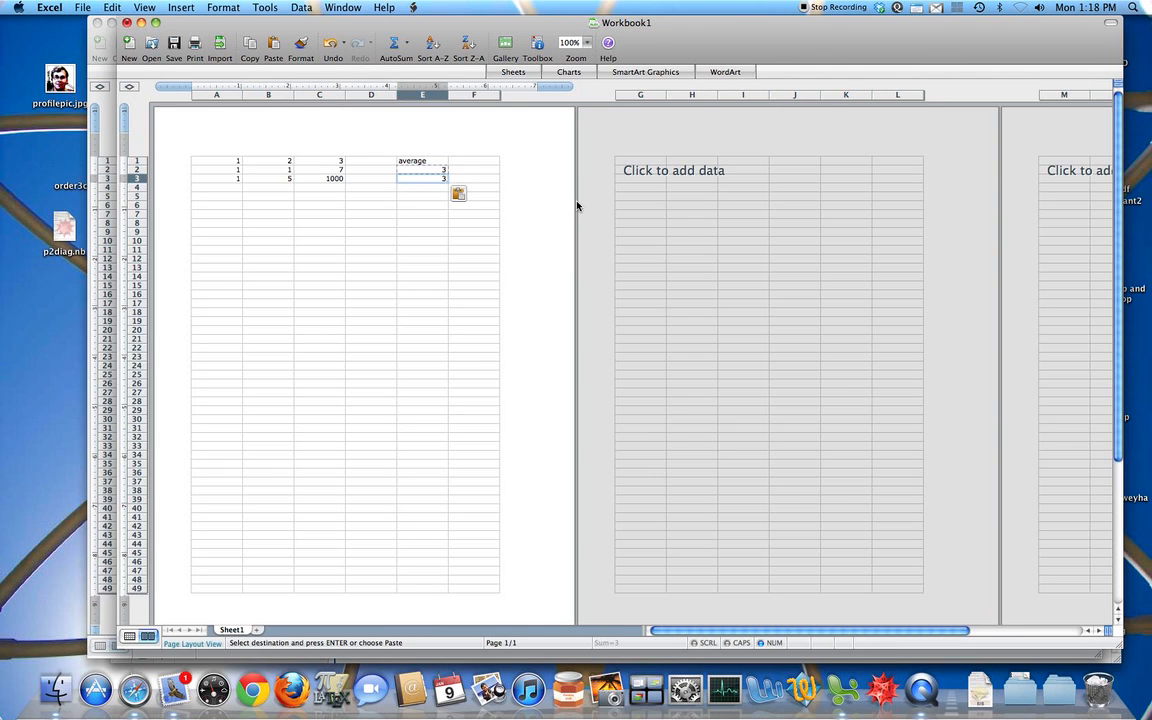
key("Escape")
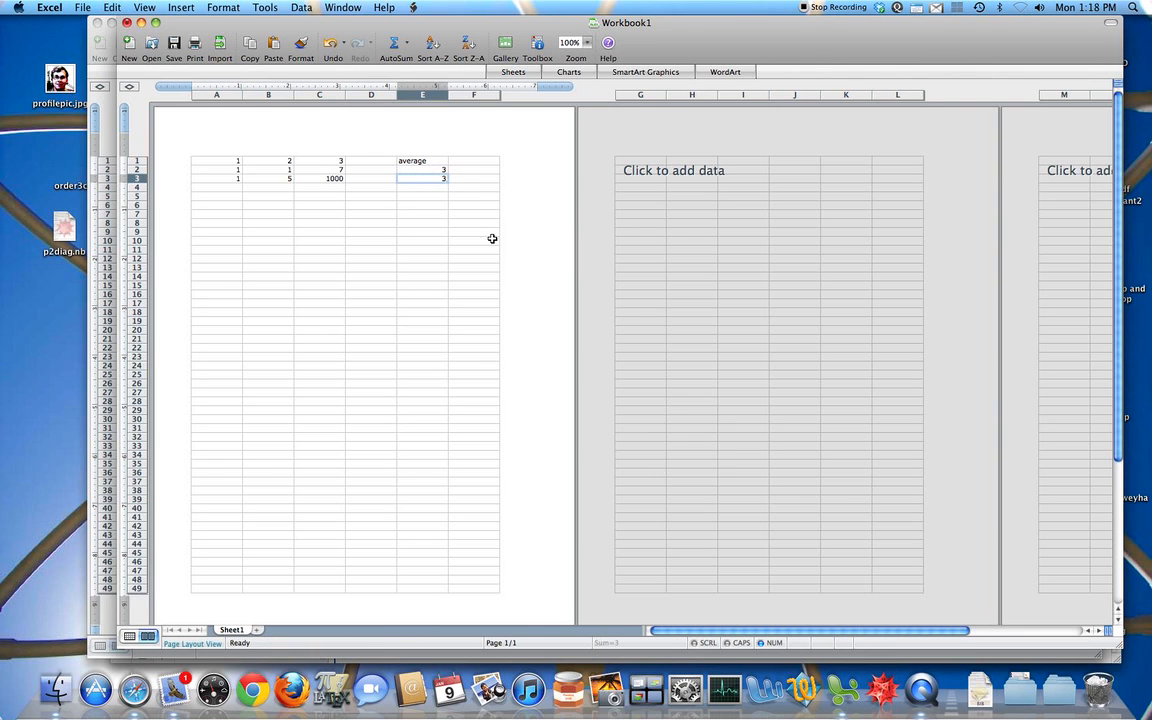
double_click(429, 177)
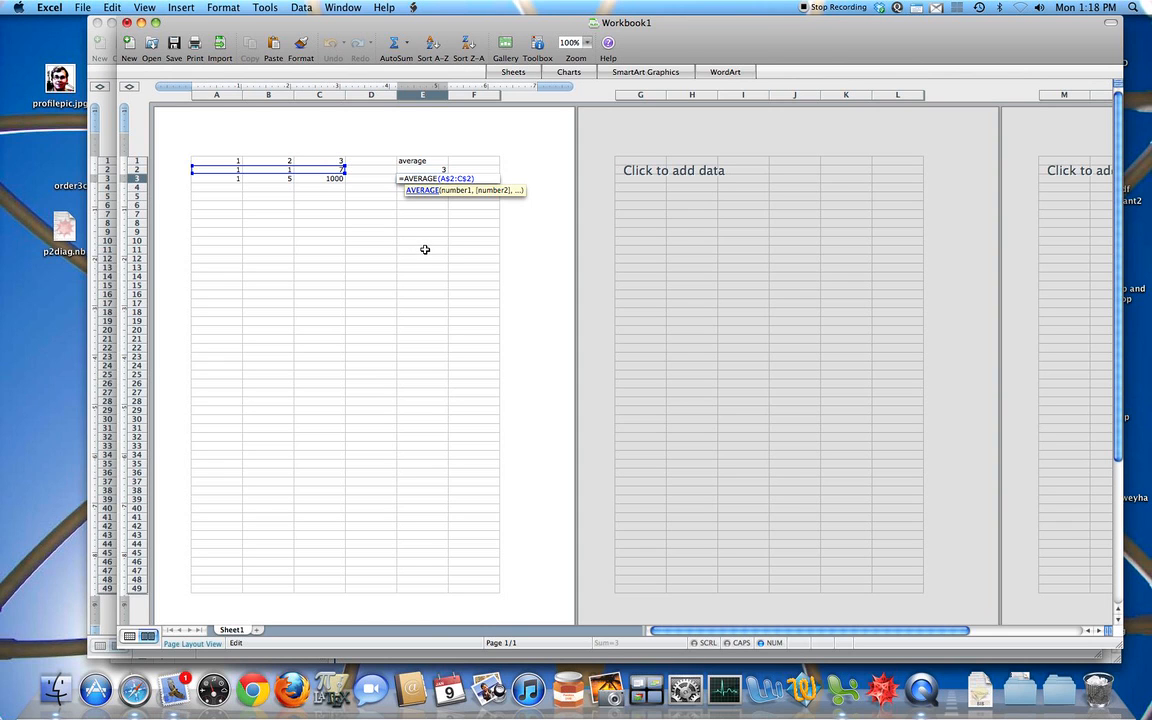
key("Return")
Step: Copy the average formula from E2 across into F2 and inspect the column references in the copy
left_click(442, 170)
key("super+c")
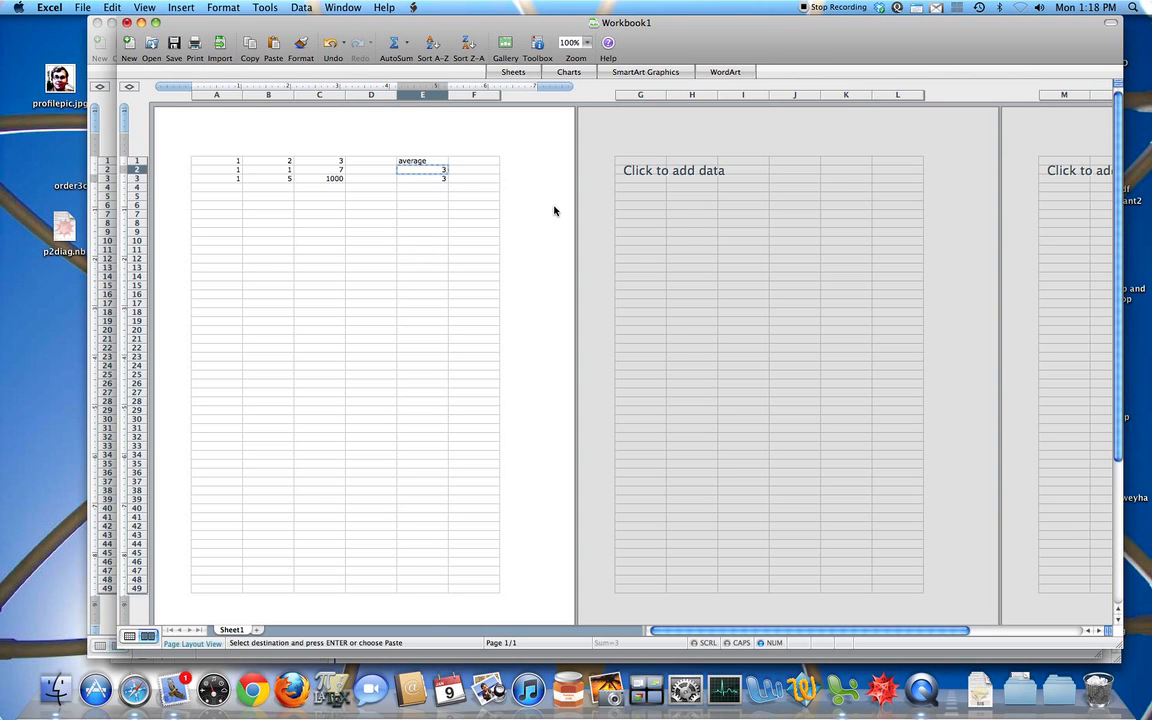
left_click(478, 170)
key("super+v")
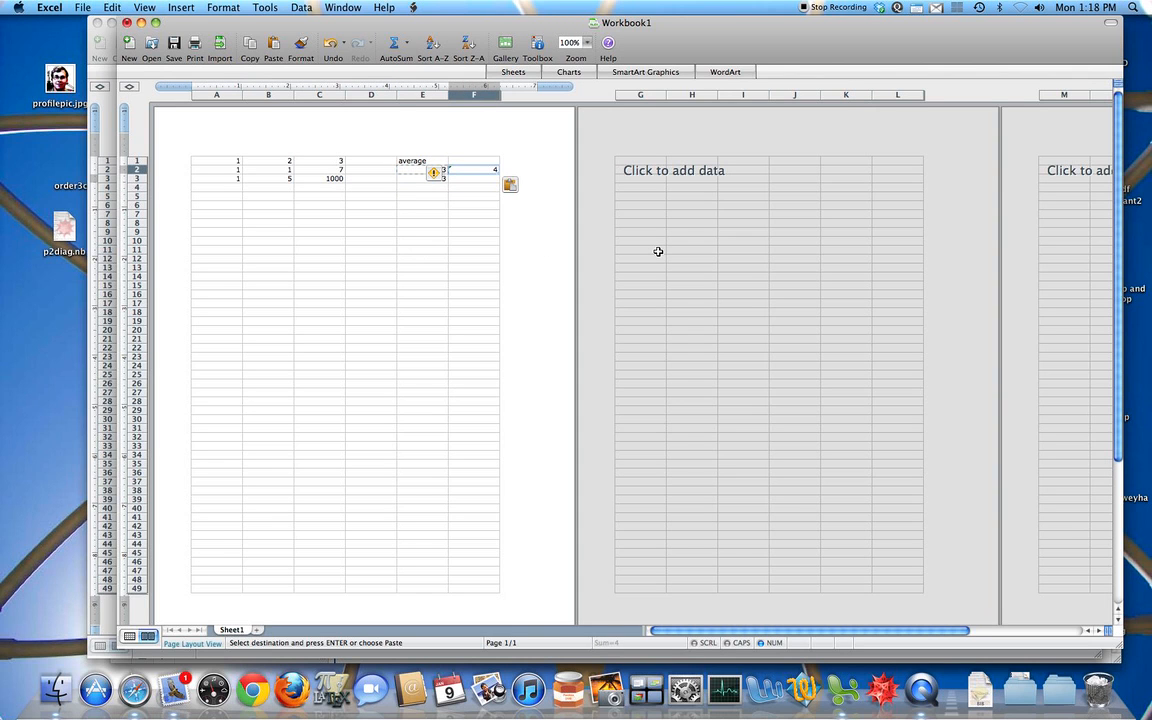
key("Escape")
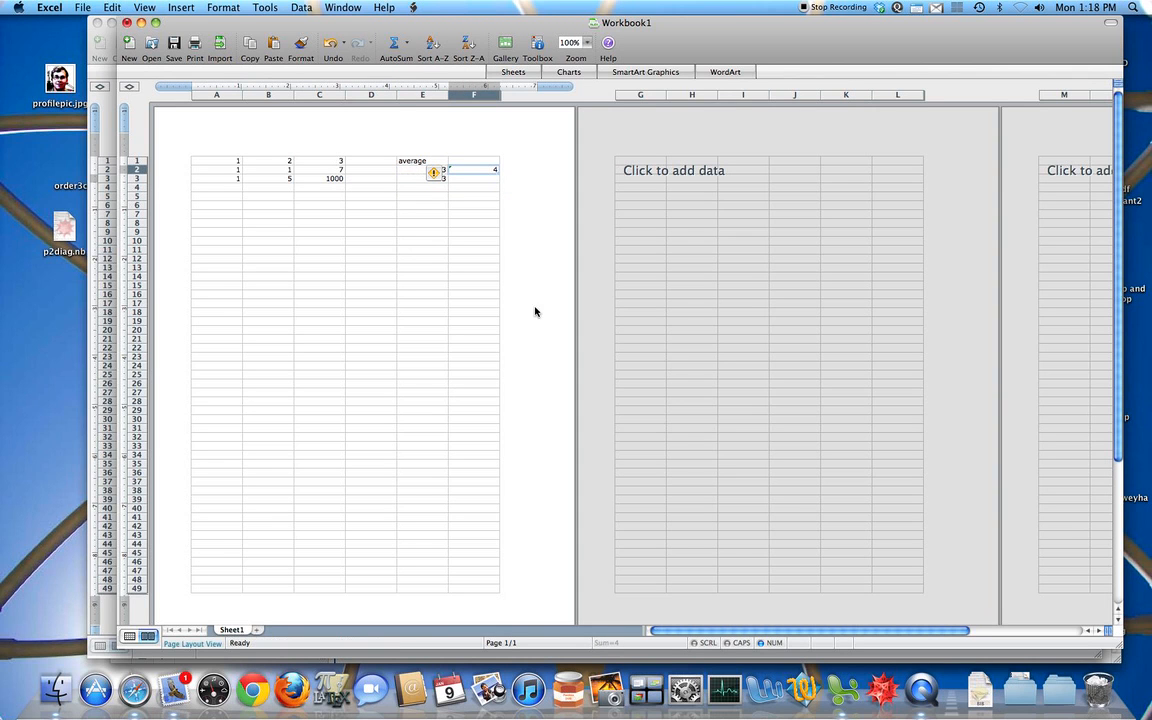
double_click(476, 170)
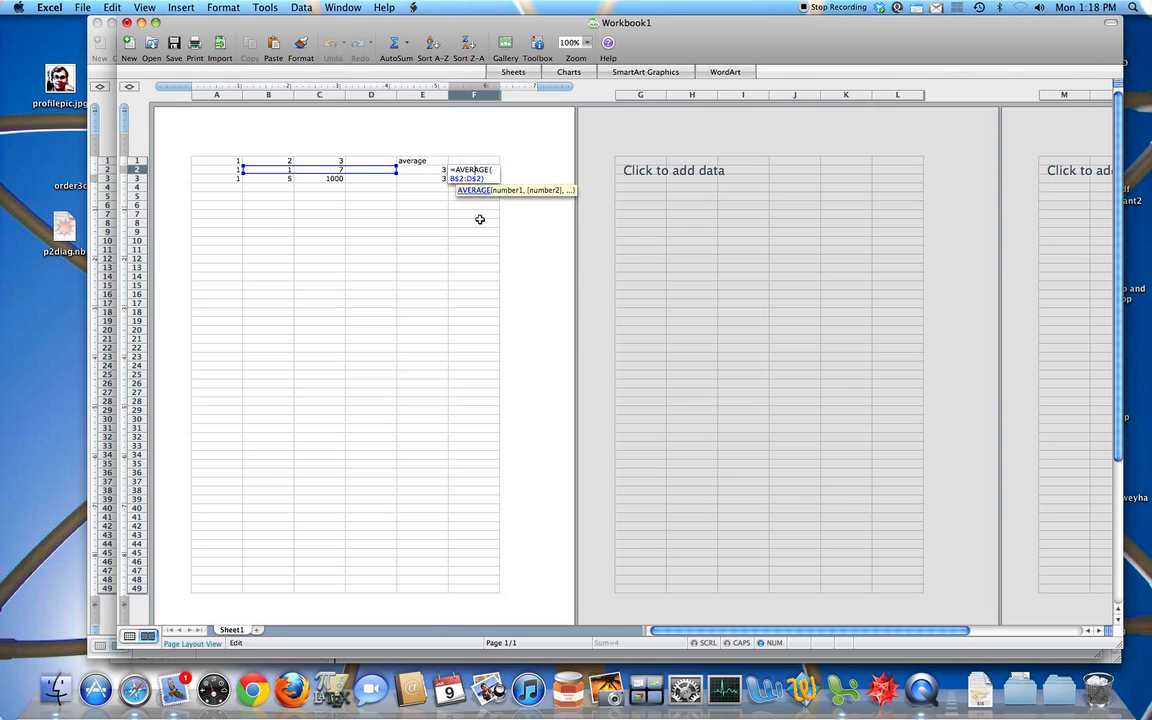
key("Escape")
Step: Make the columns absolute in E2's formula too, giving =AVERAGE($A$2:$C$2)
double_click(414, 170)
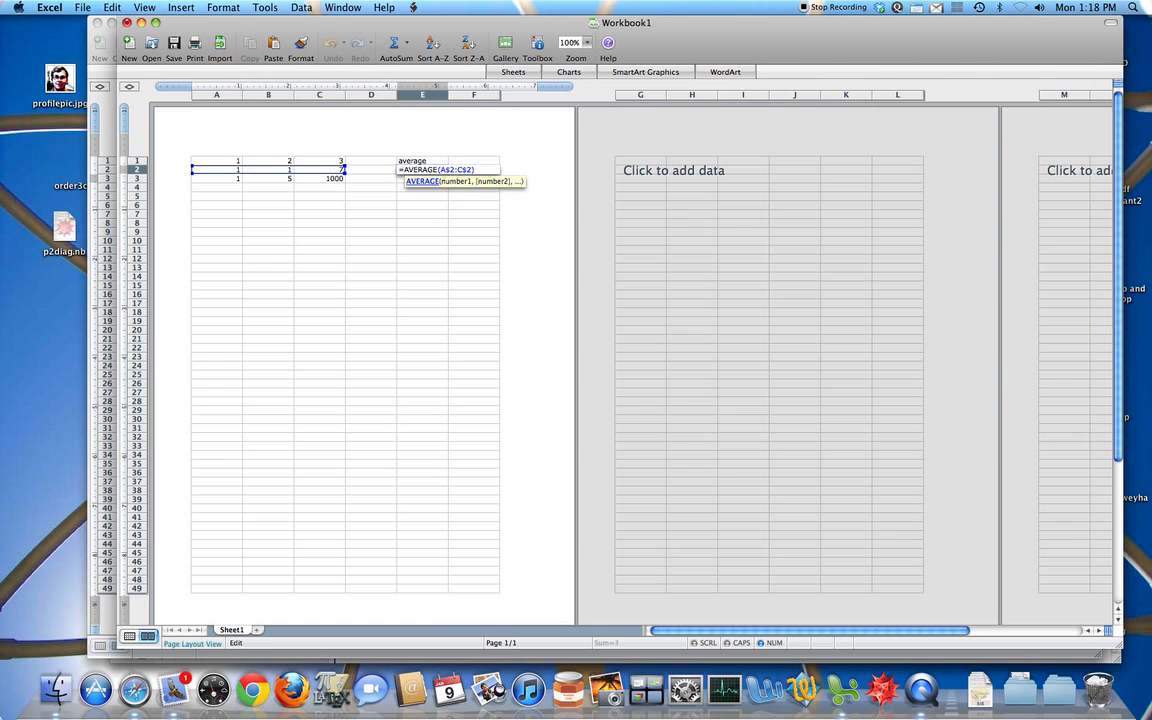
left_click(441, 170)
type("$")
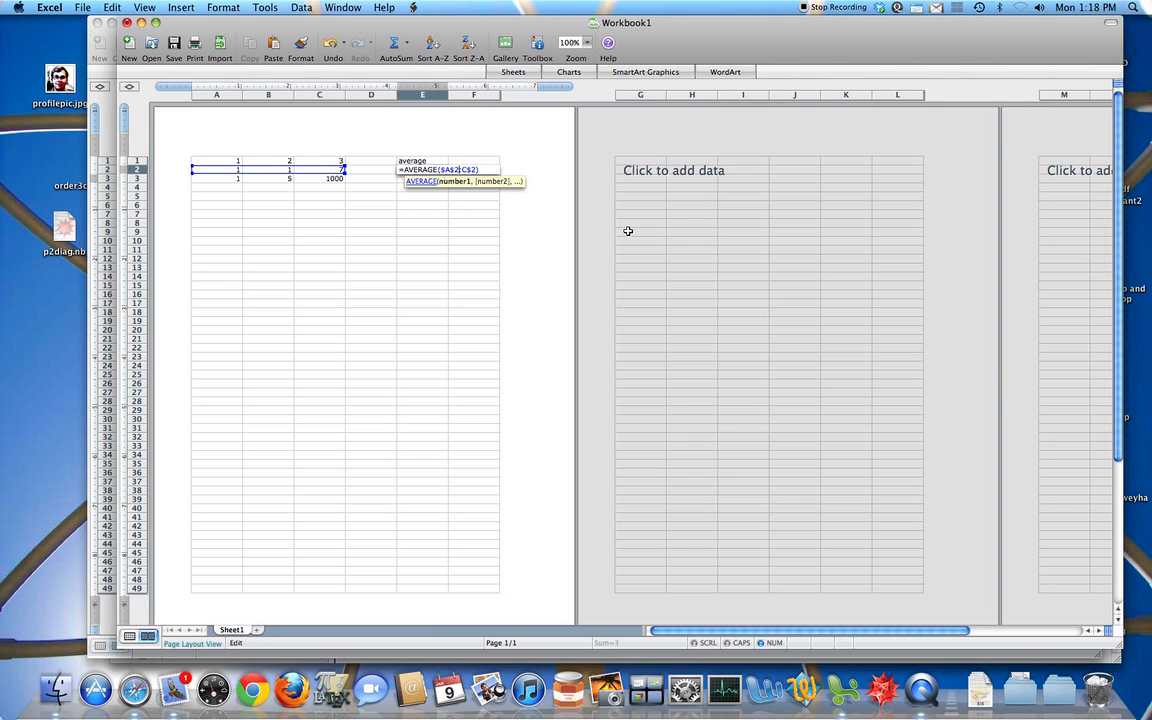
key("Return")
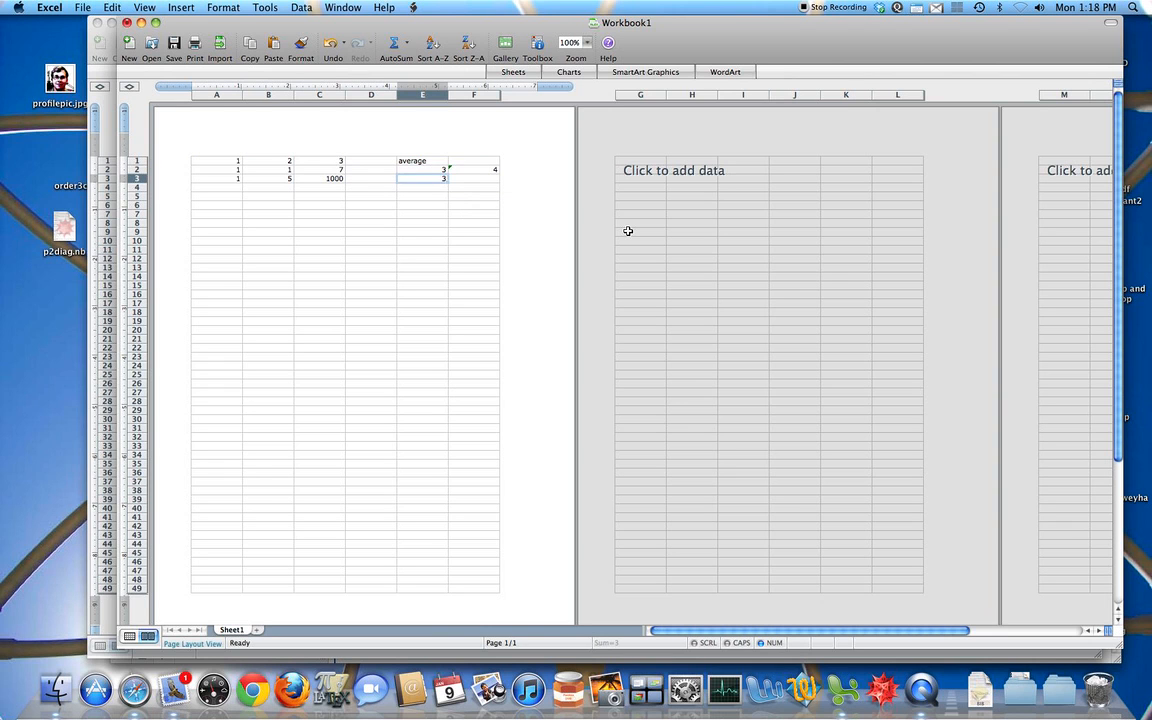
Step: Copy the fully absolute average formula from E2 into F2 and check the references in the copy
key("super+c")
key("Right")
key("super+v")
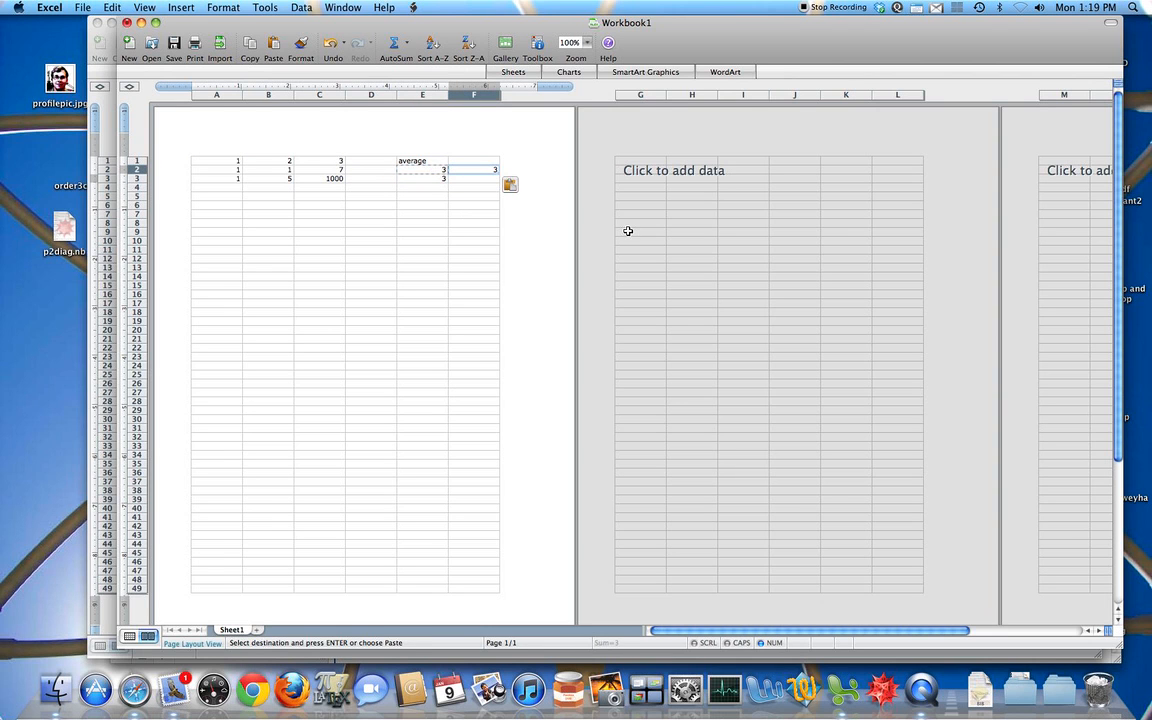
key("Delete")
double_click(490, 171)
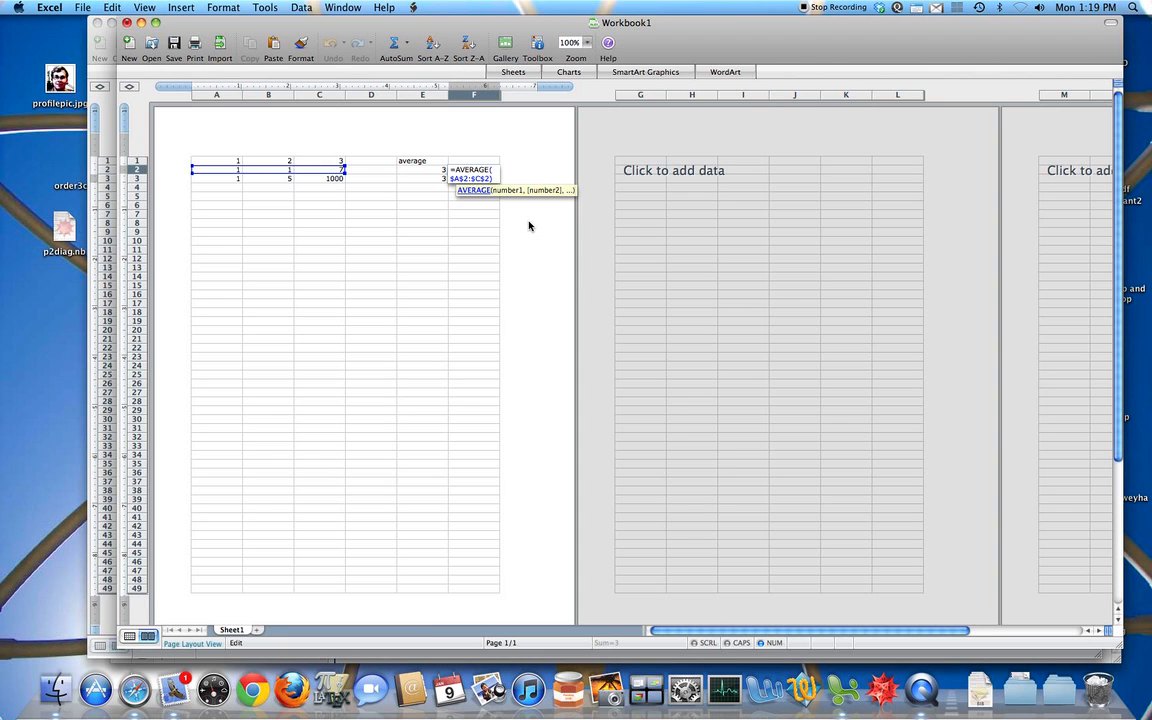
key("Return")
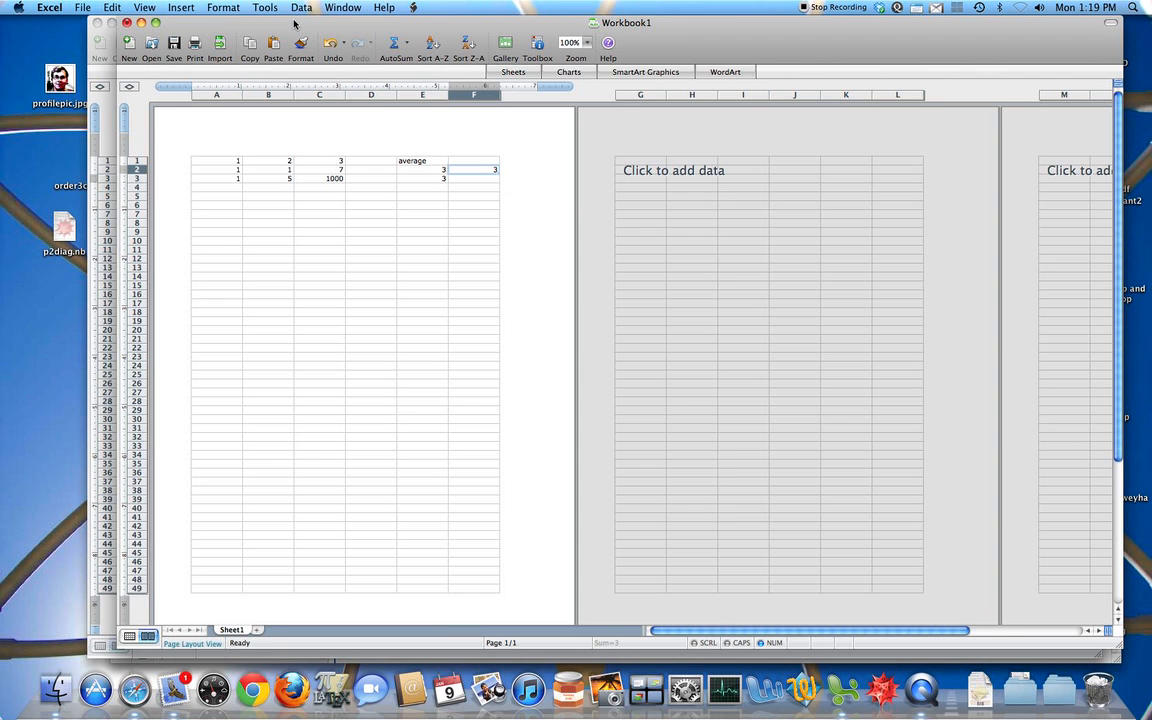
Step: Switch to the hello.xlsx workbook, enter =COUNTIF(A2:A10,"a") in D3 and review the range it counts
left_click_drag(293, 22, 420, 20)
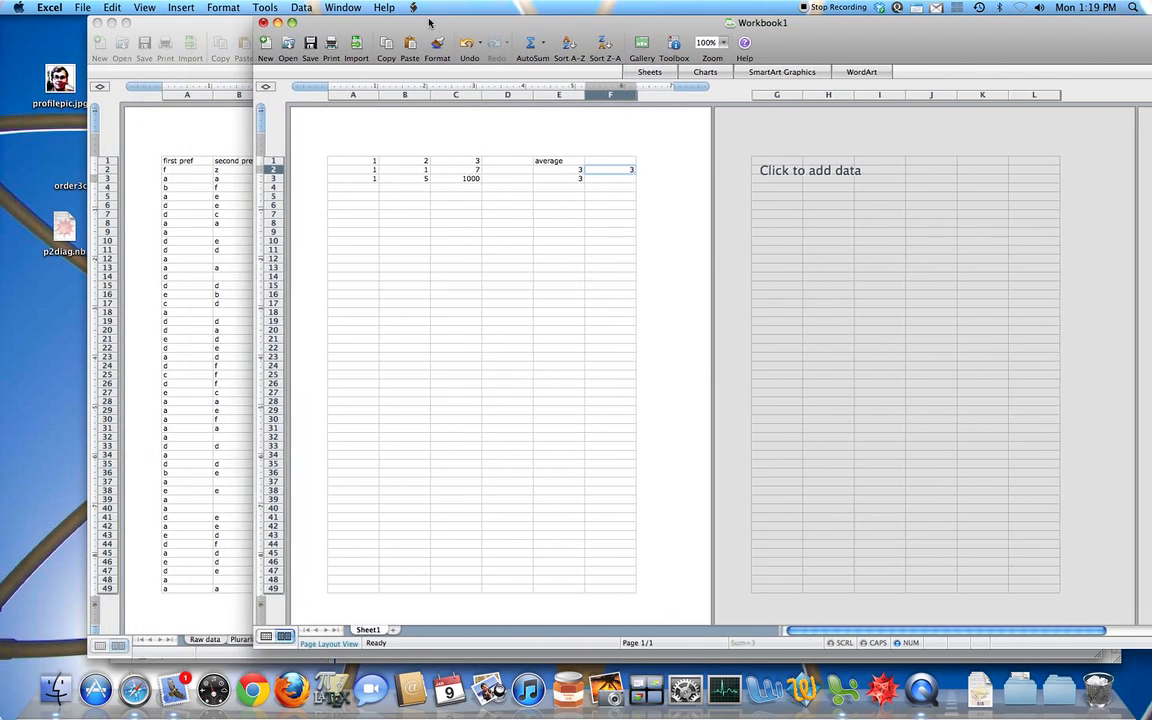
left_click(213, 22)
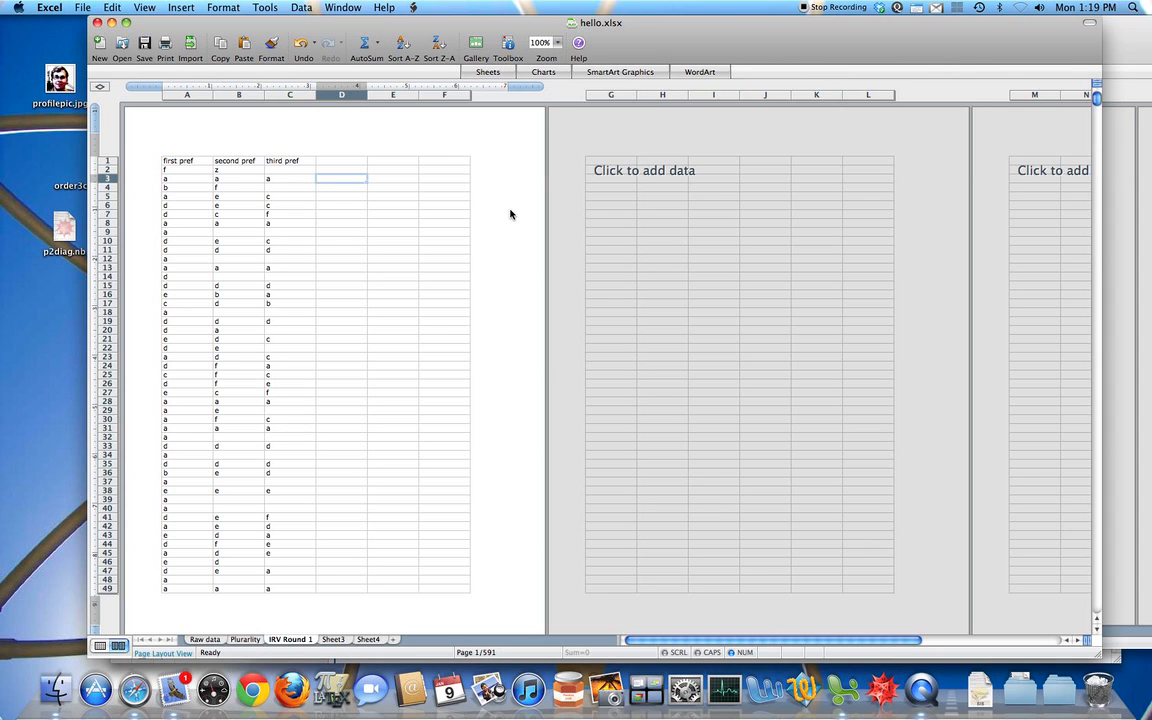
type("=countif")
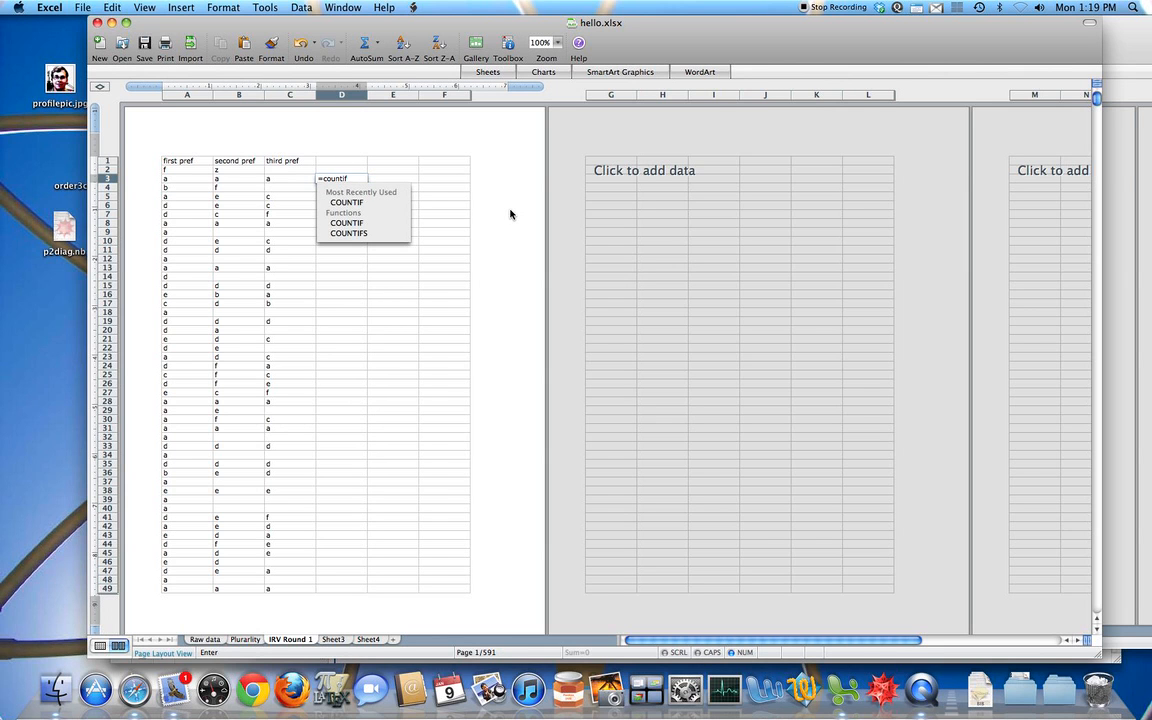
double_click(347, 222)
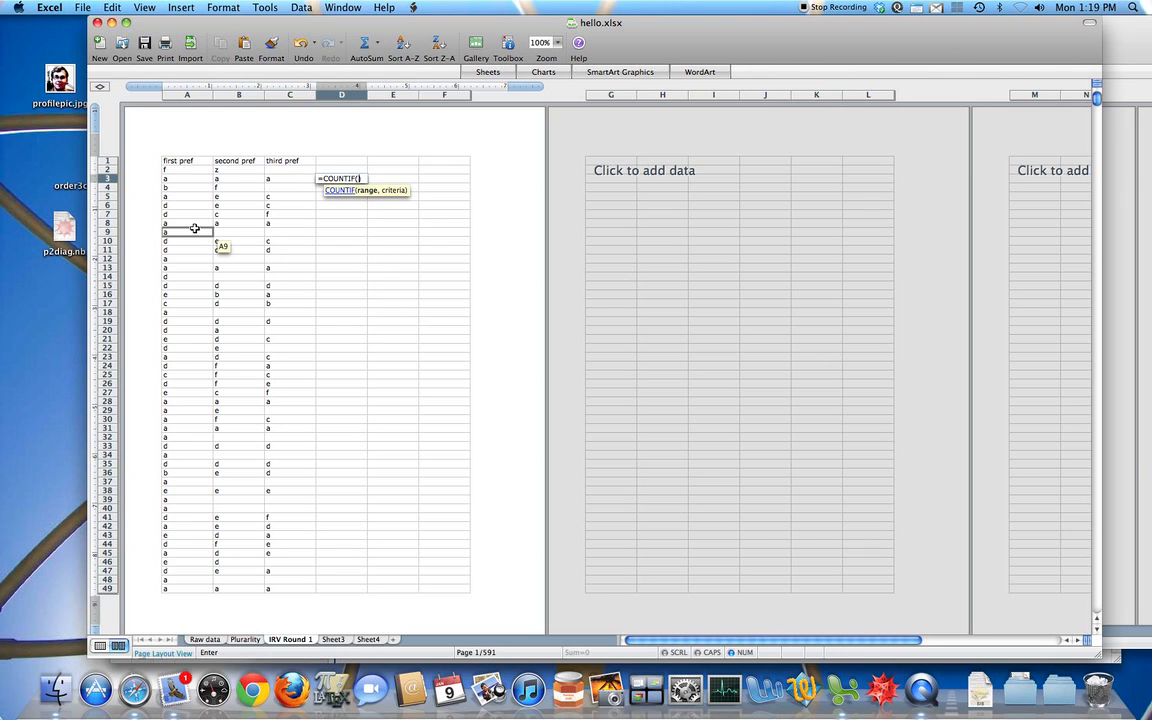
left_click_drag(183, 170, 185, 238)
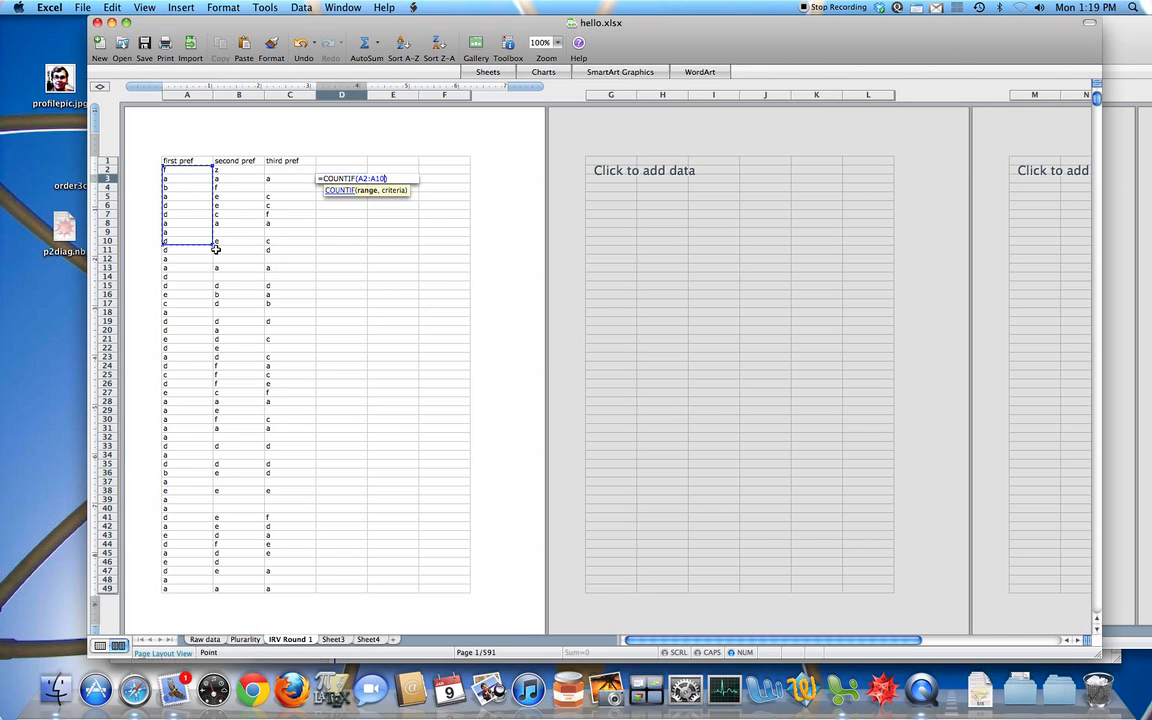
type(",")
key("Return")
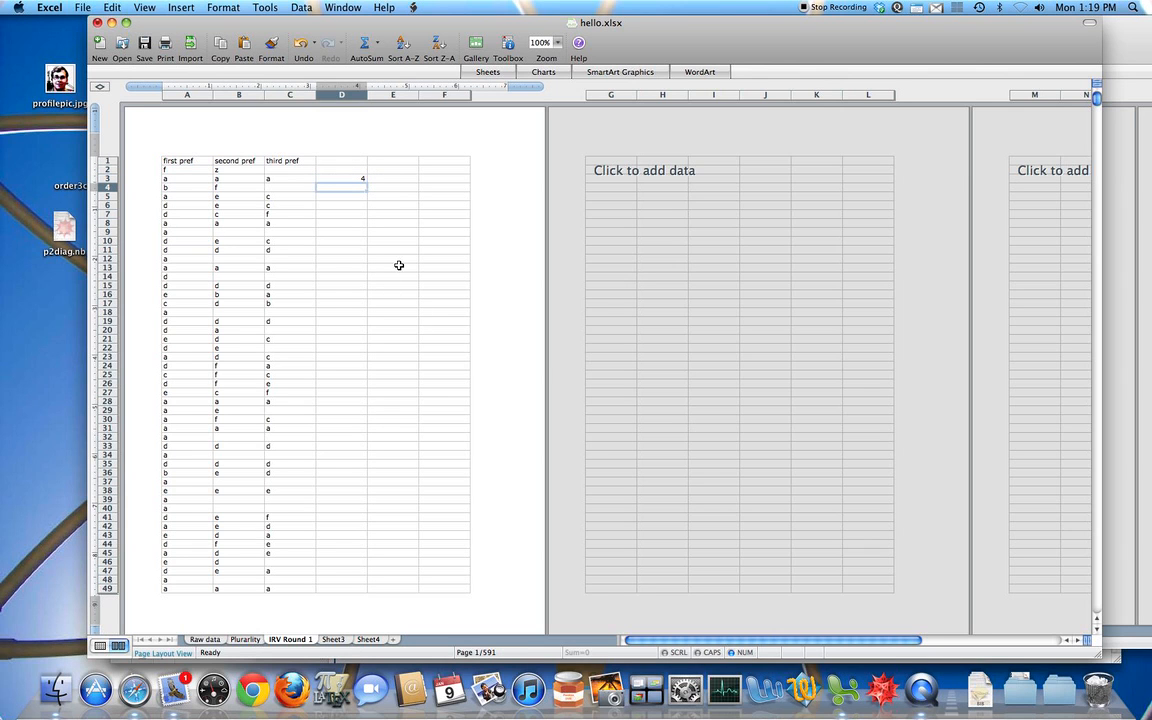
double_click(357, 180)
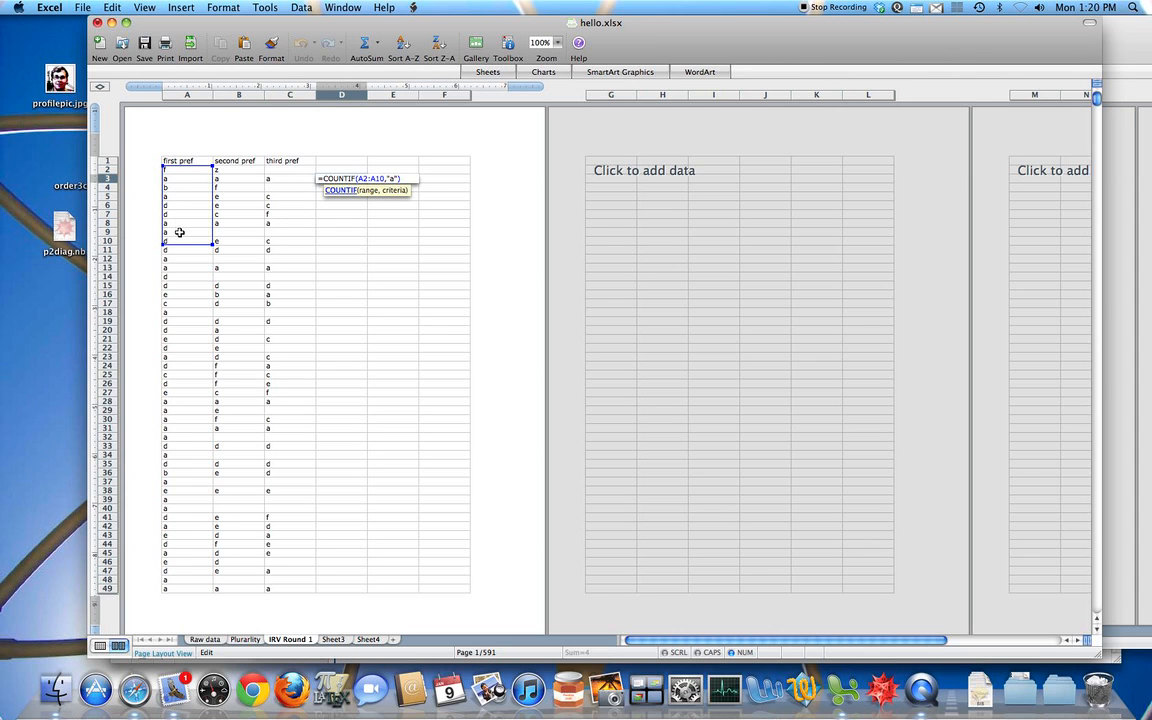
key("Return")
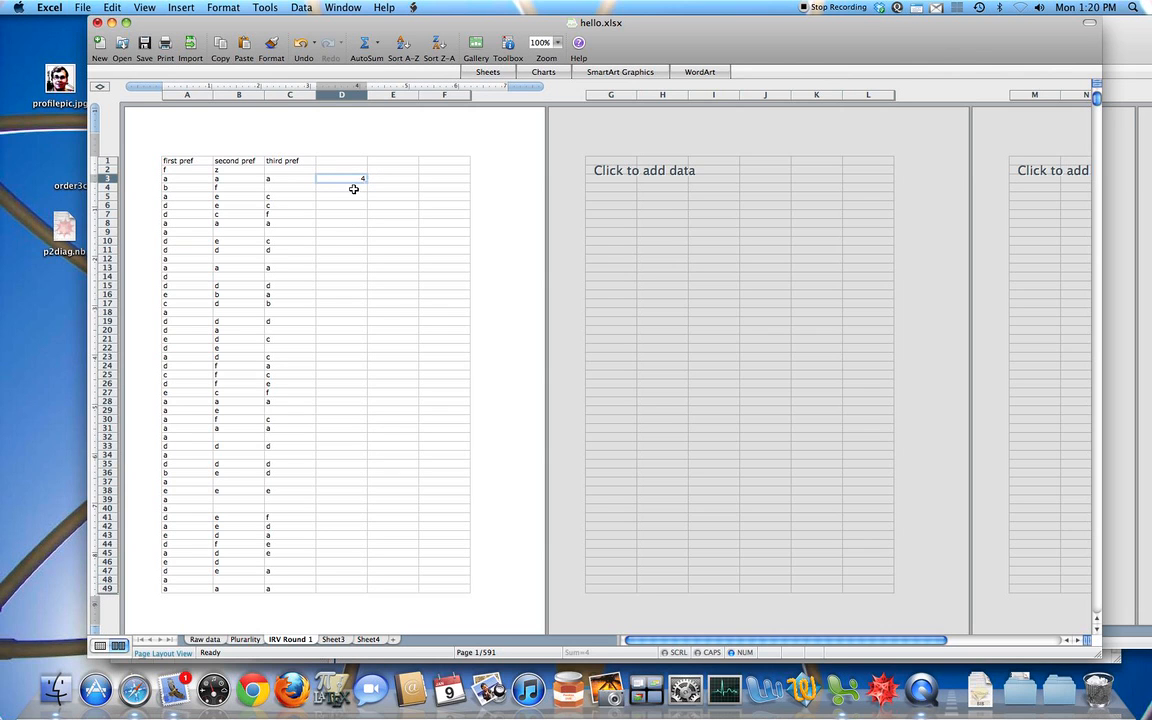
Step: Multiply the count in D3 by 3, making the formula =3*COUNTIF(A2:A10,"a")
double_click(355, 178)
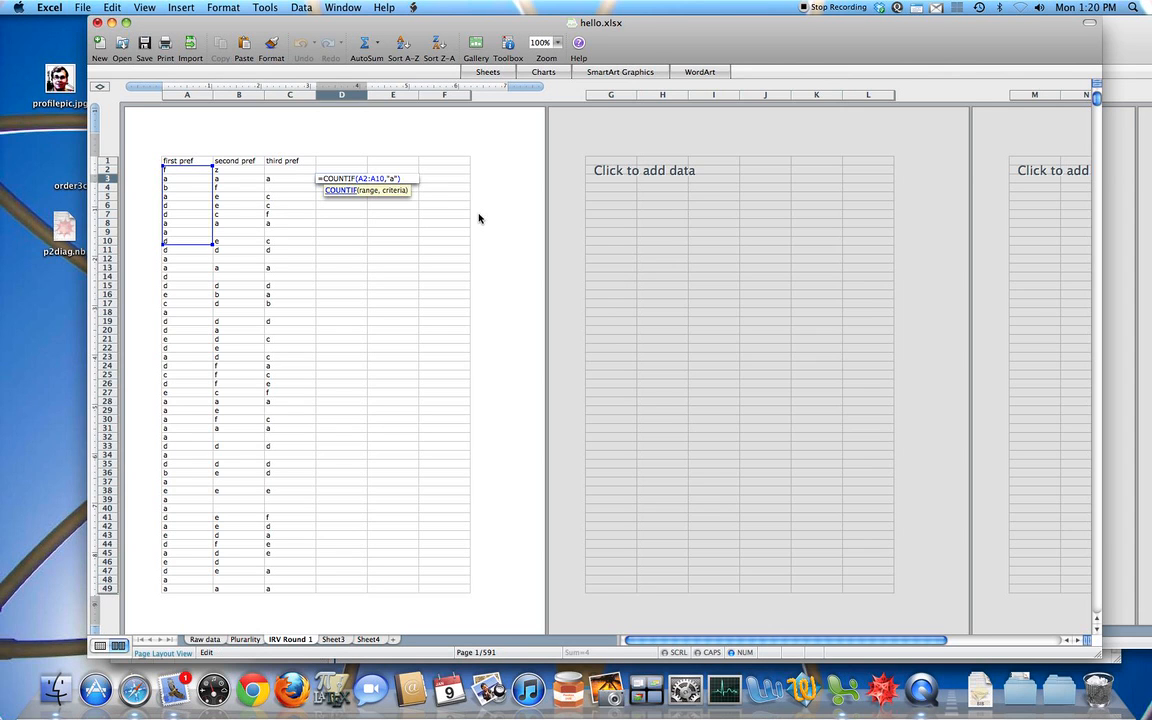
key("Up")
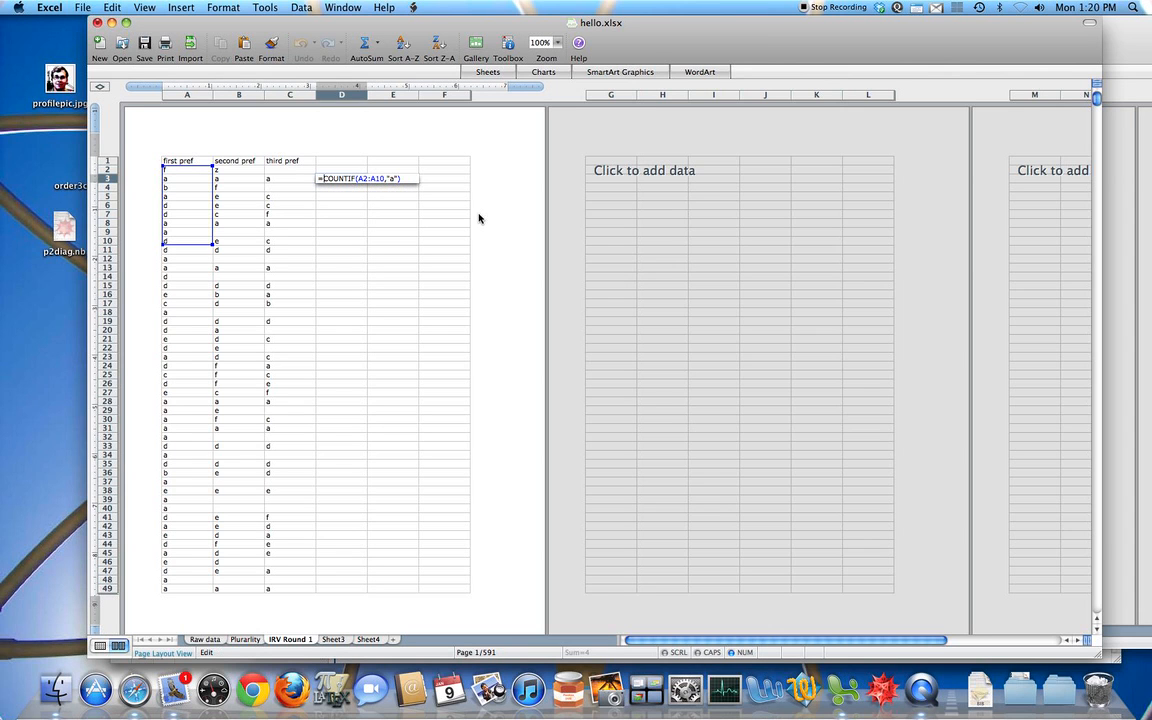
type("3")
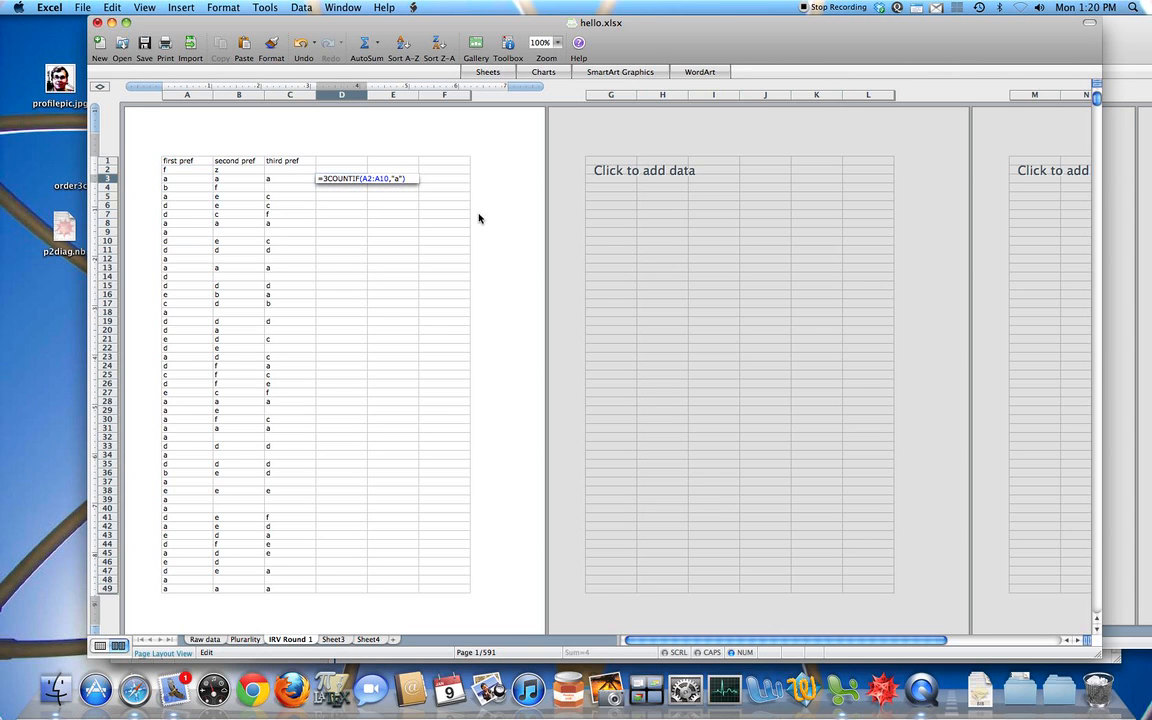
type("*")
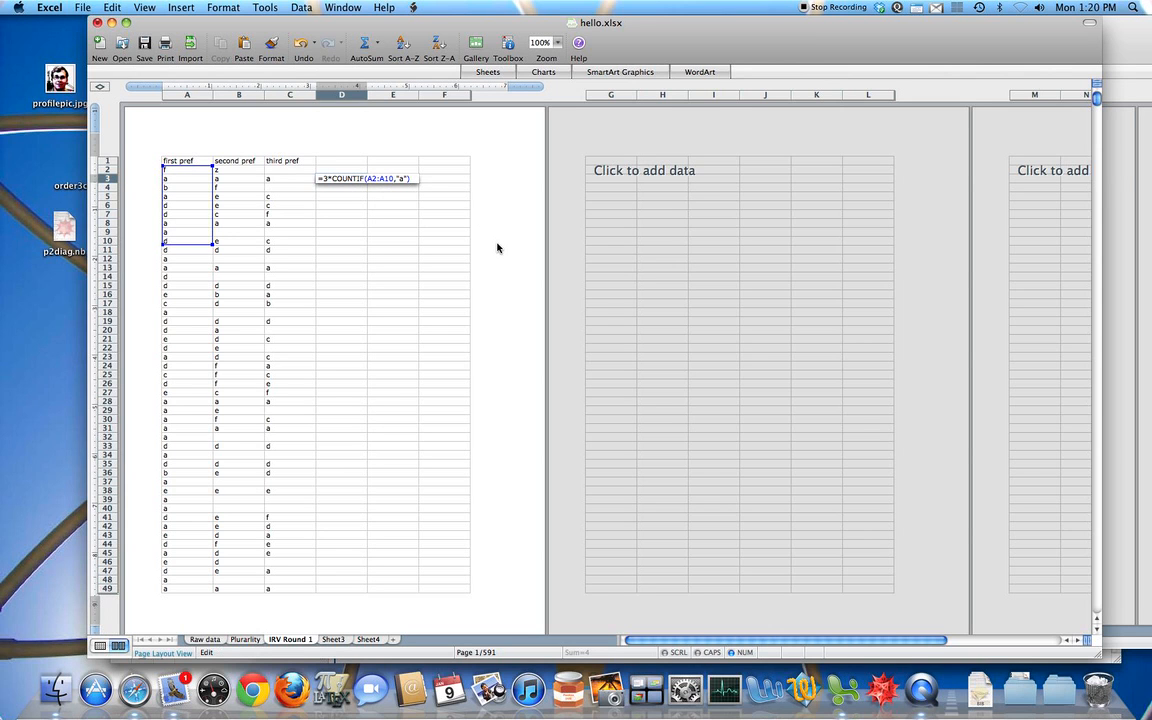
key("Return")
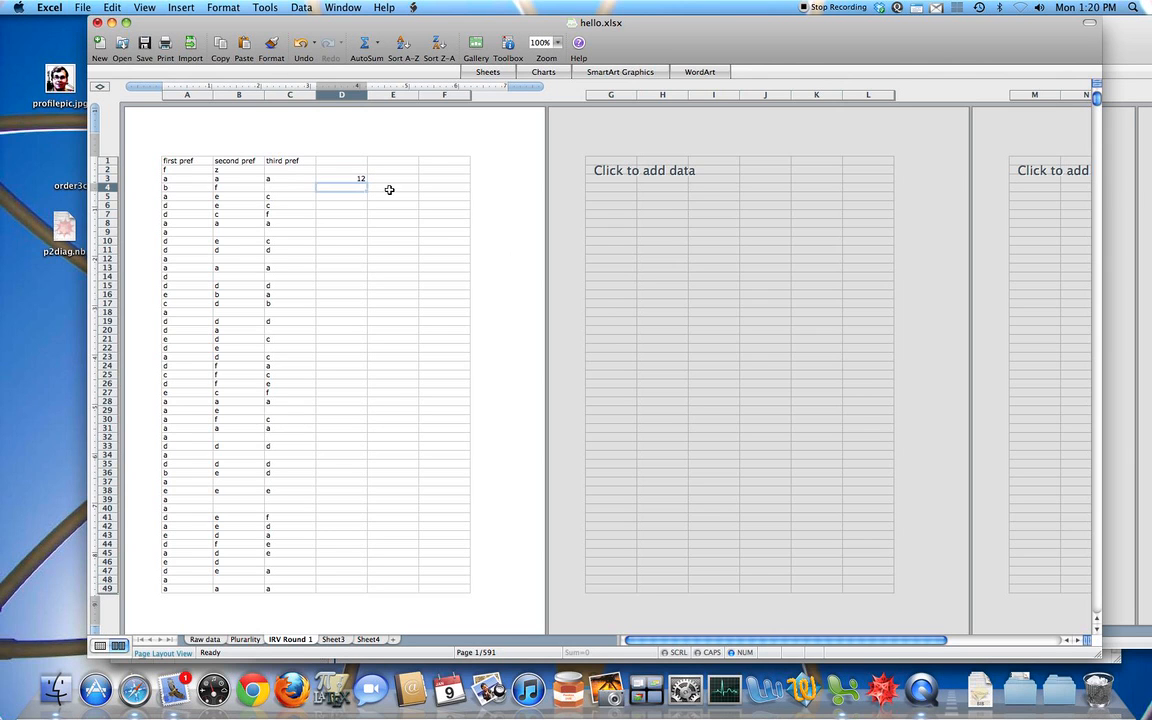
Step: Copy the weighted COUNTIF formula from D3 into E3 and inspect the copy
left_click(361, 179)
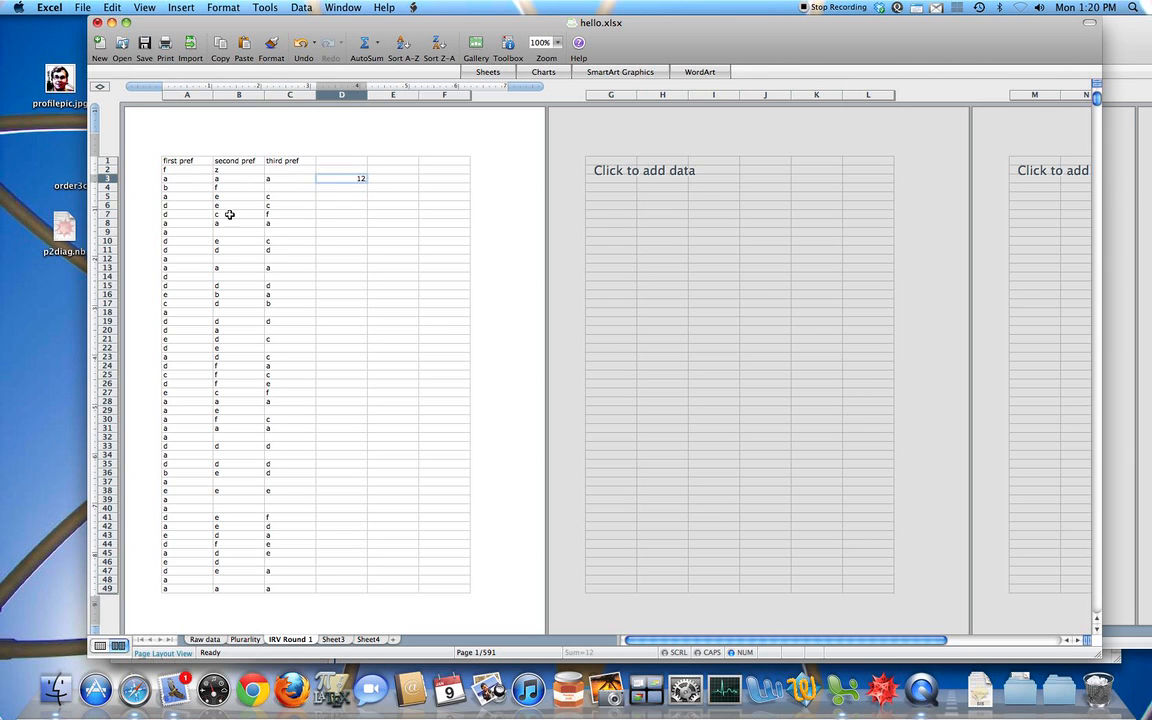
key("super+c")
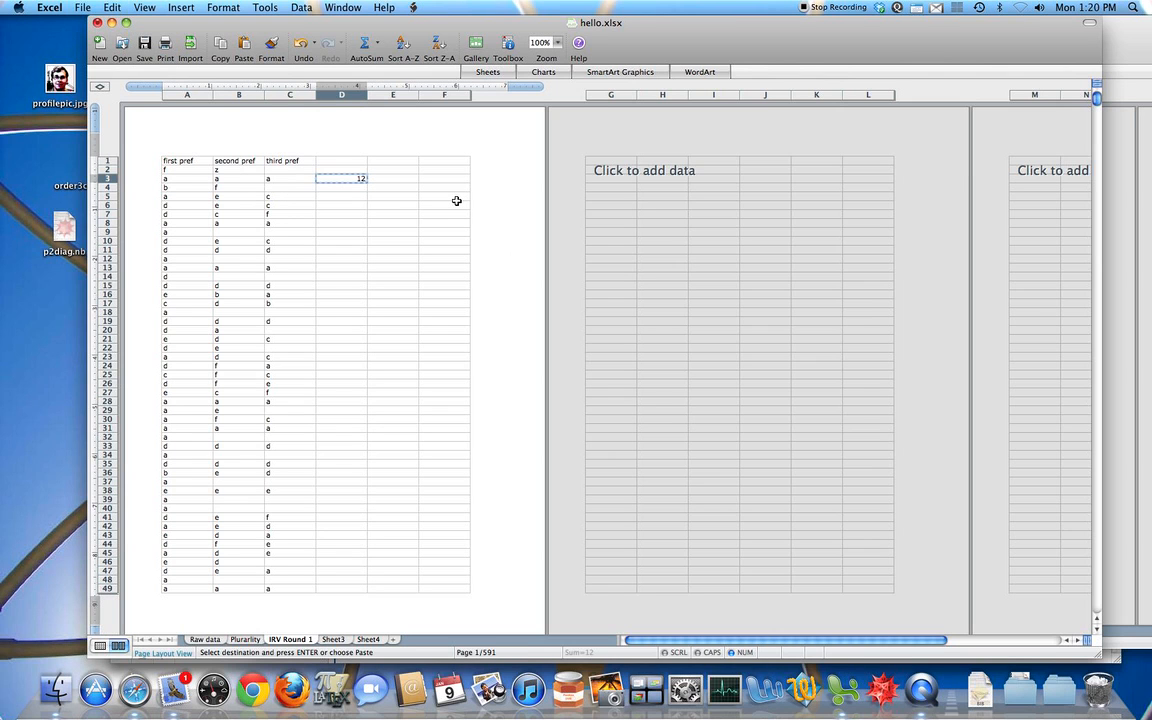
key("Right")
key("super+v")
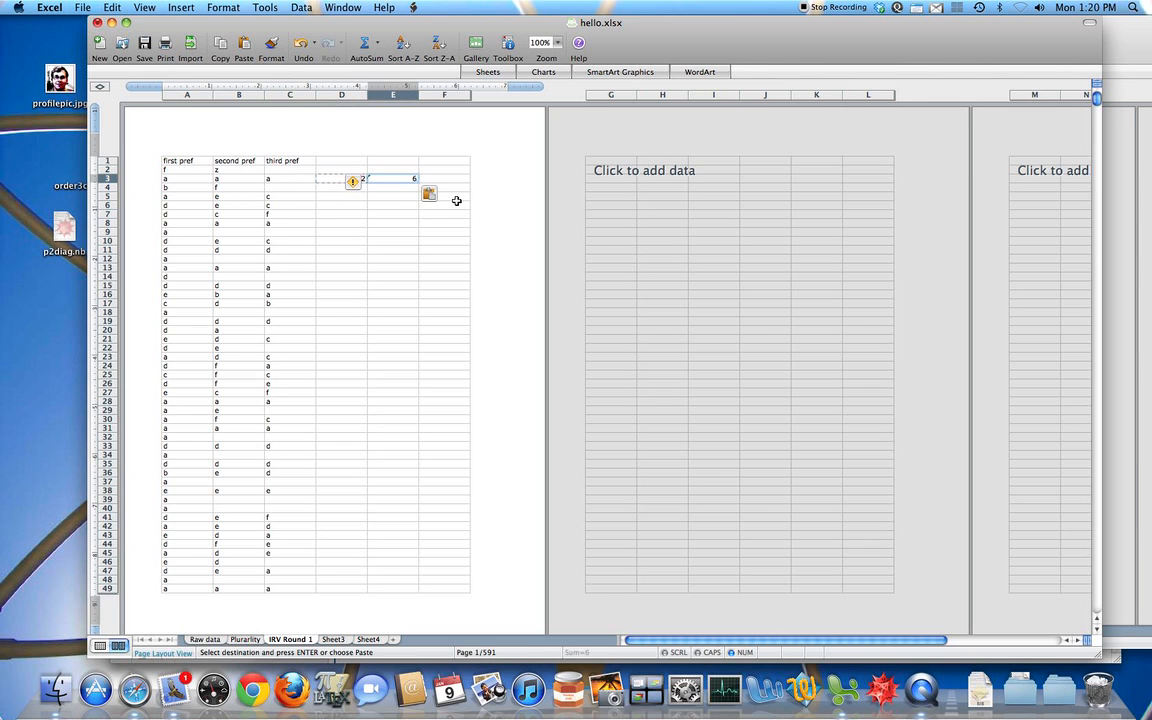
double_click(401, 178)
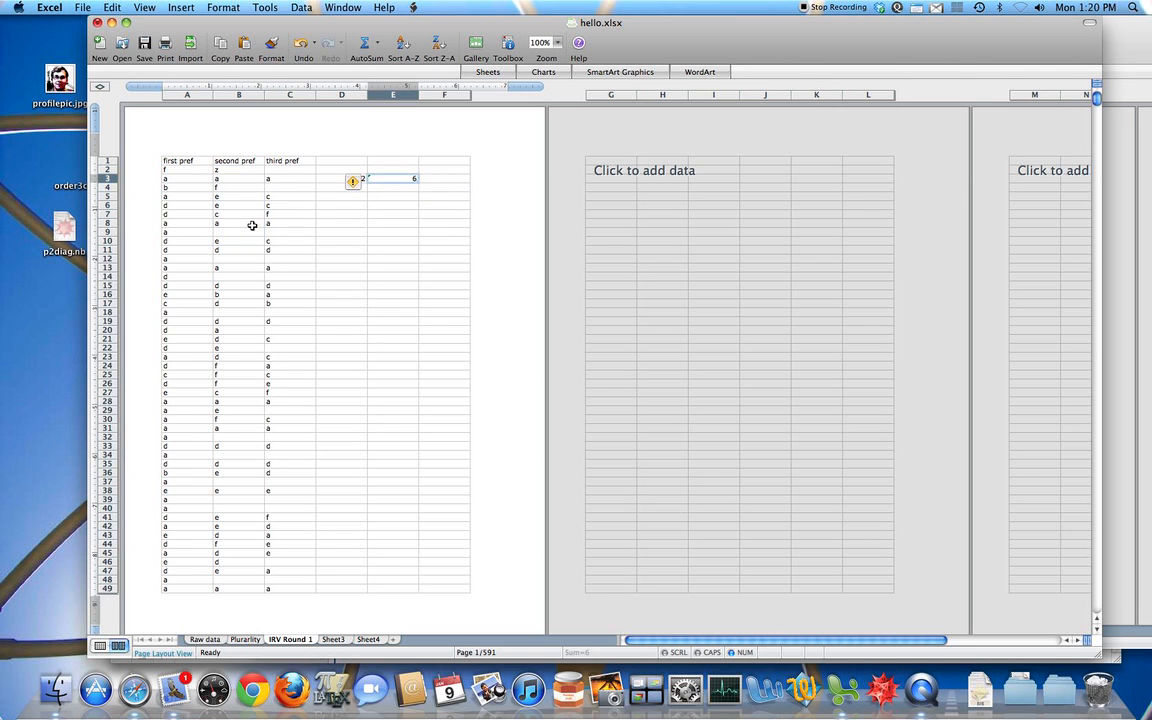
Step: Enter =AND(A6="d",B6="e") in D6 to test the first and second preferences of row 6
left_click(349, 203)
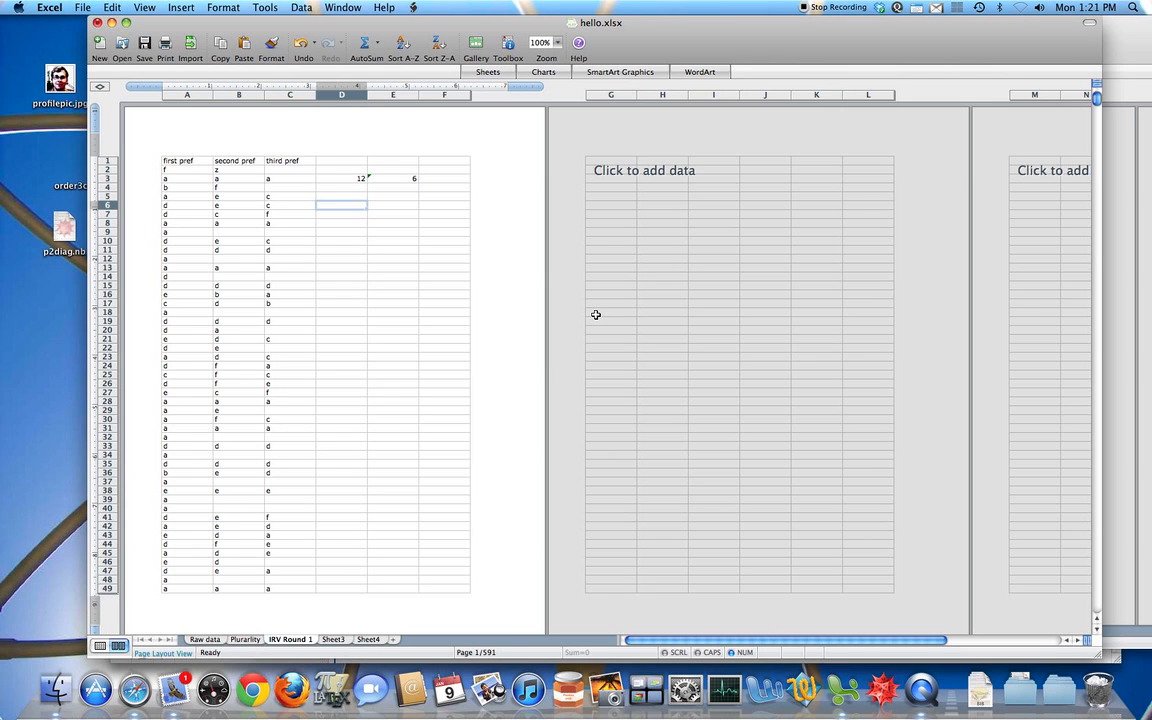
type("=")
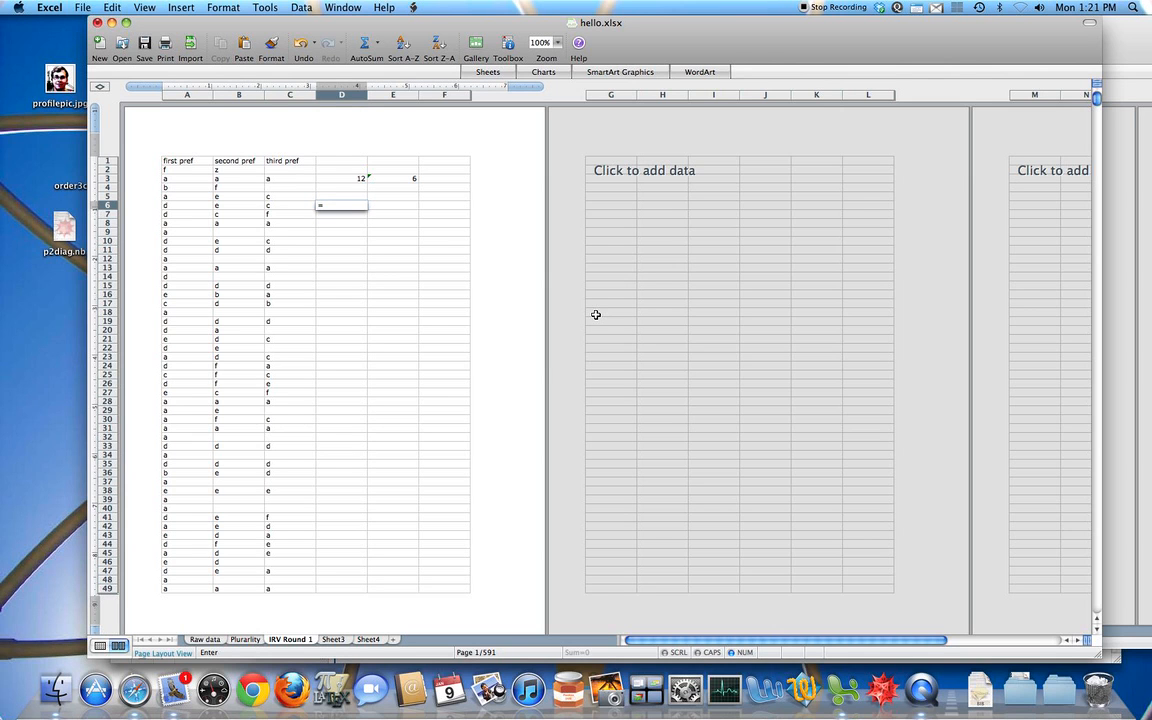
type("AND")
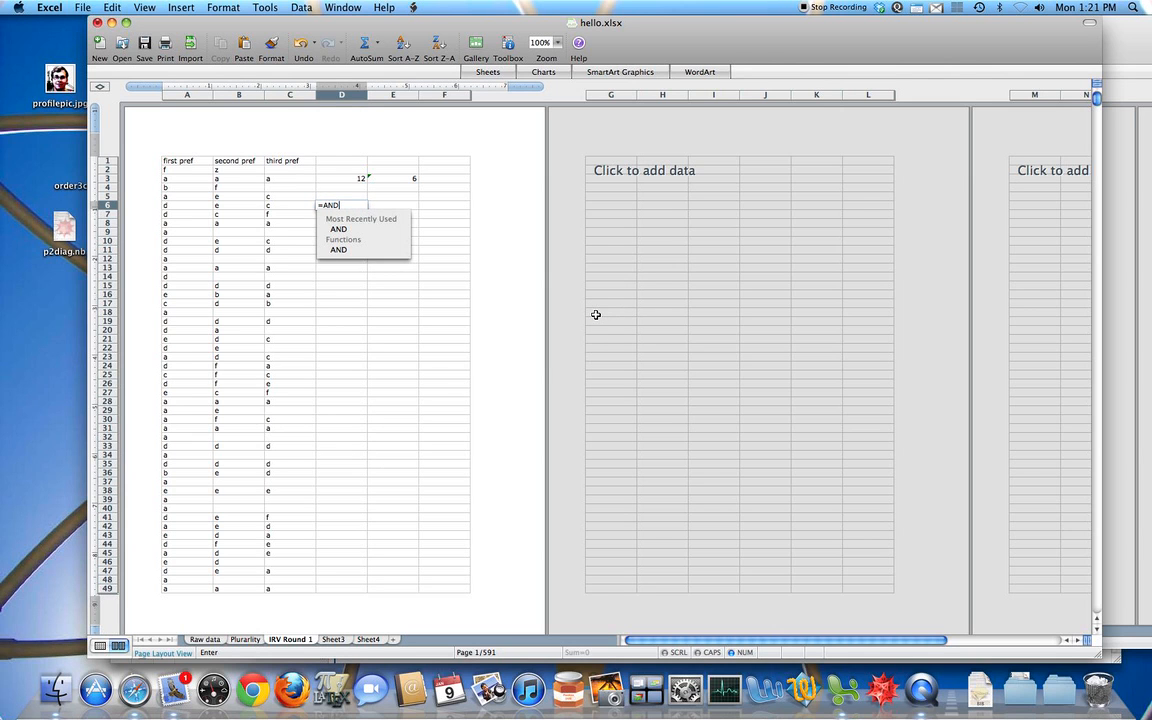
double_click(356, 250)
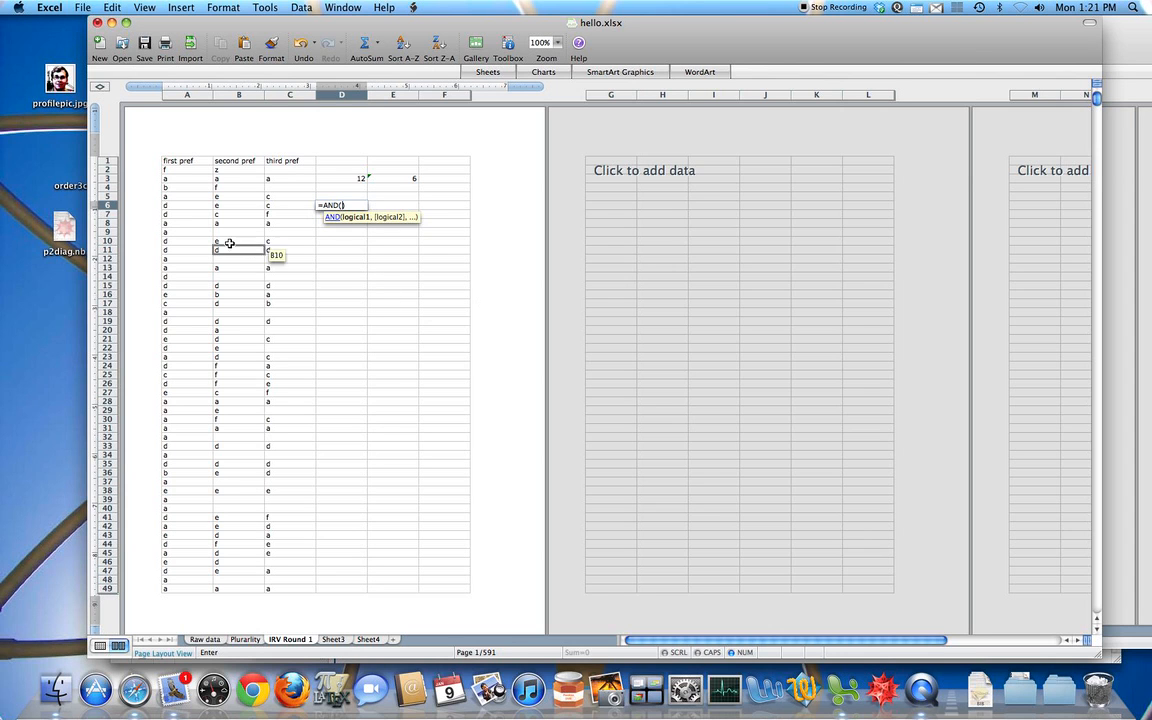
left_click(190, 208)
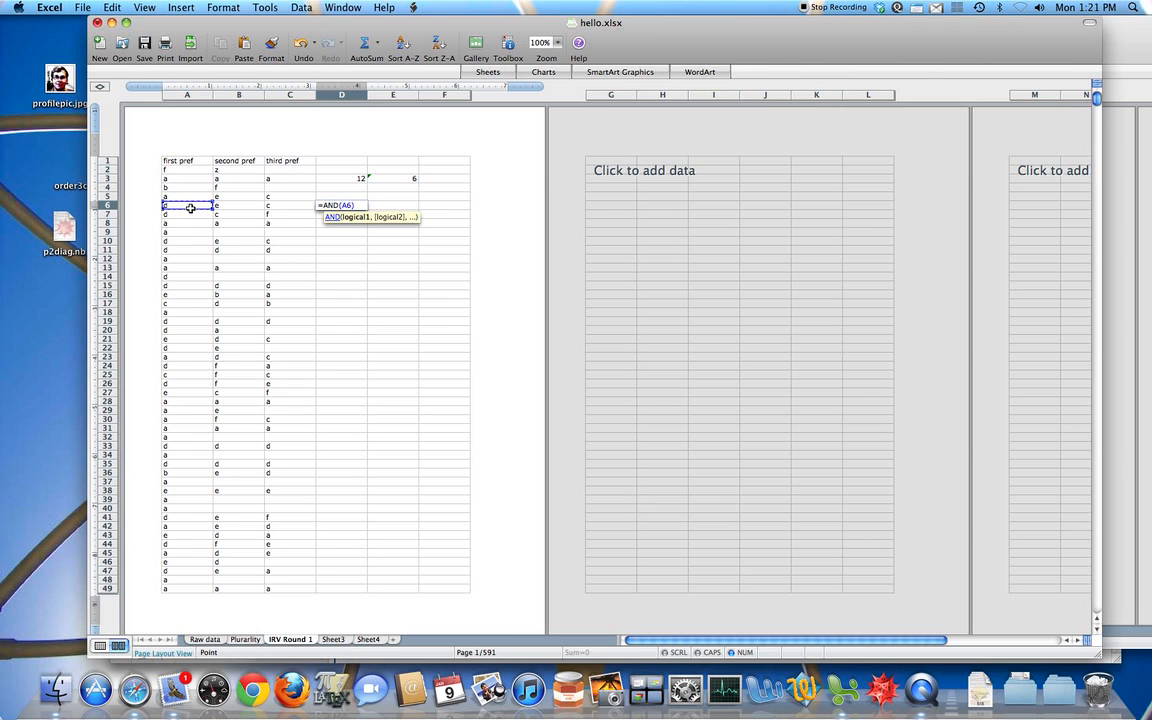
type("=\"d\",")
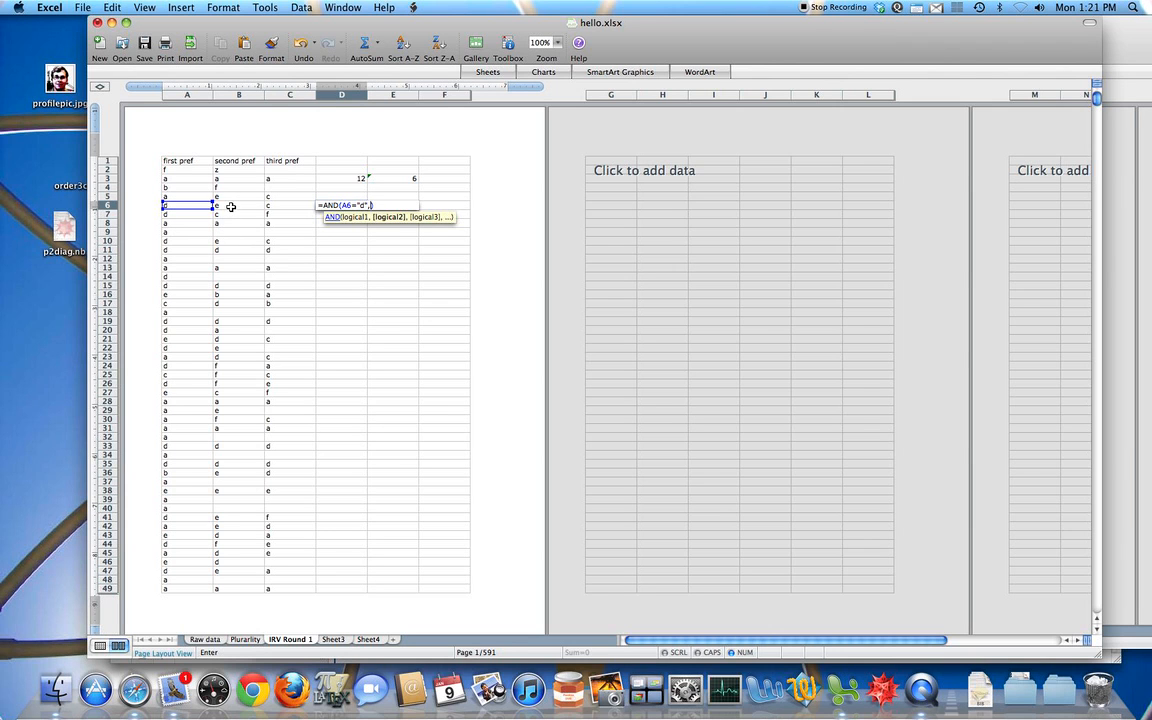
left_click(231, 206)
type("=\"e\"")
key("Return")
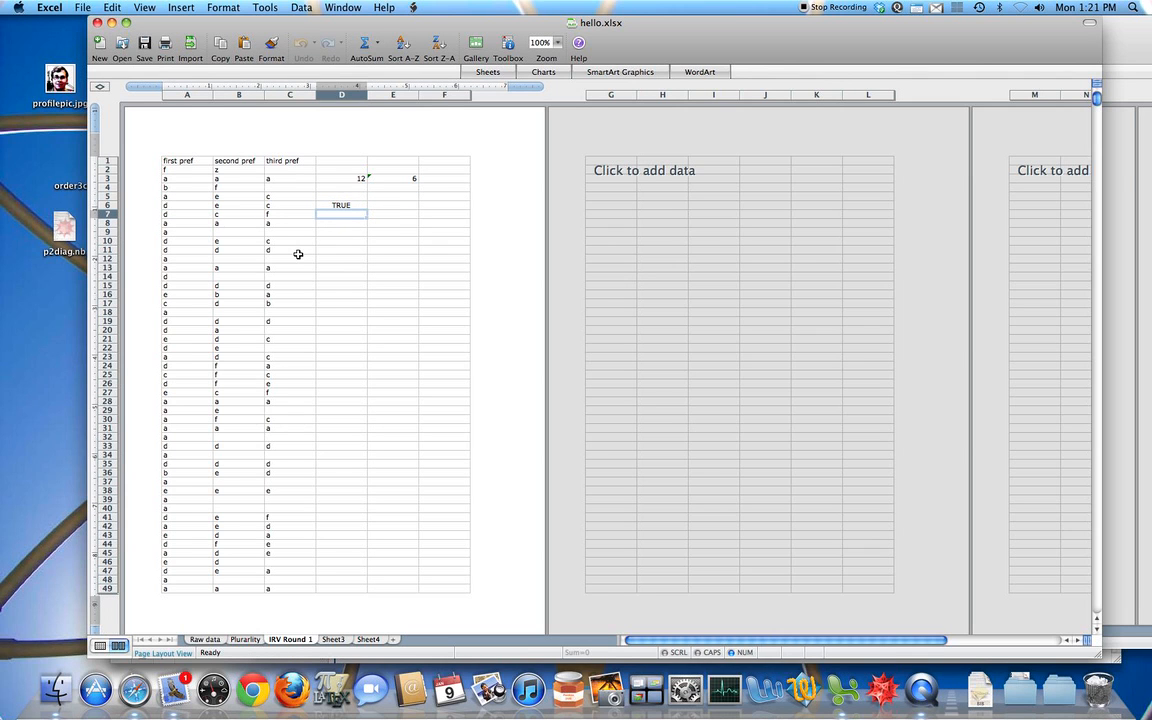
Step: Copy the AND formula from D6 into D7 to test the preferences of row 7
left_click(344, 205)
key("super+c")
left_click(352, 212)
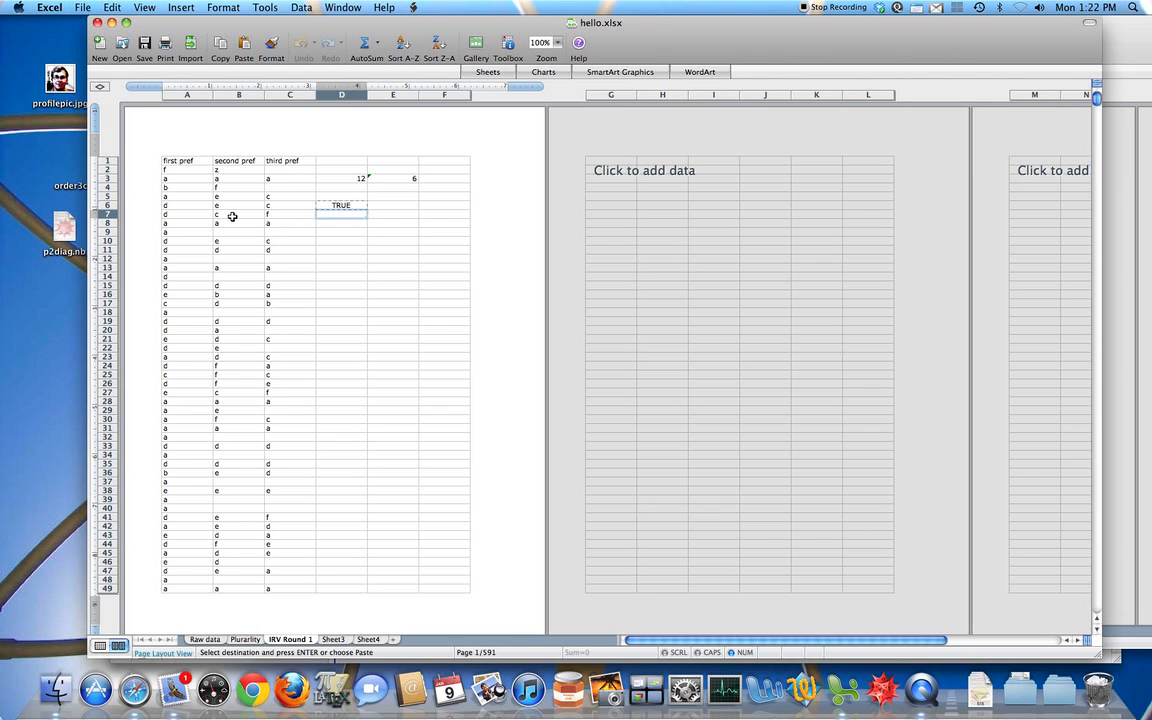
key("super+v")
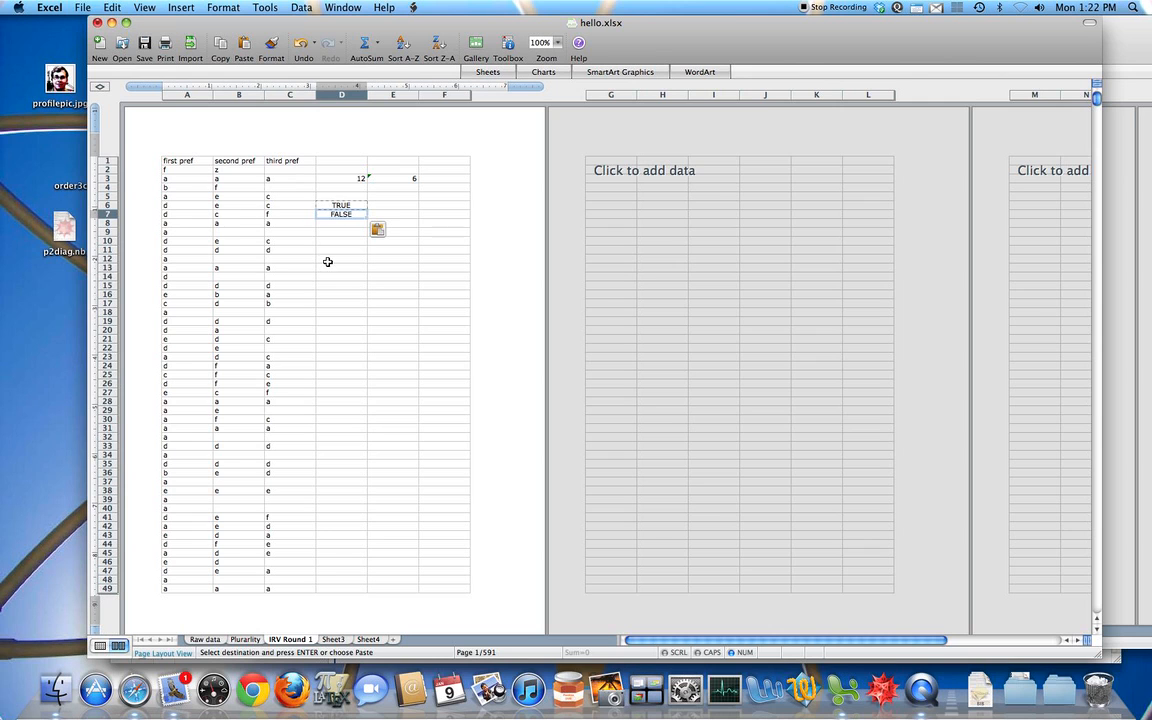
key("Escape")
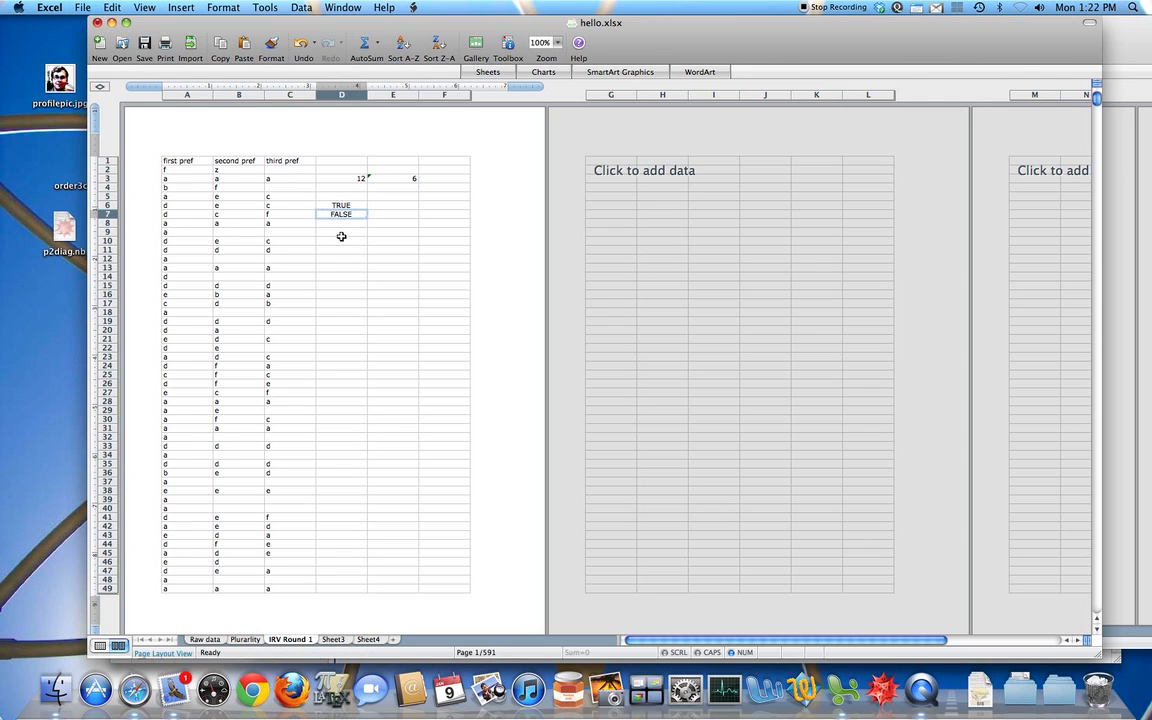
Step: Enter =OR(A10="d", B10="d") in D10 to test whether either of row 10's first two preferences is d
left_click(341, 232)
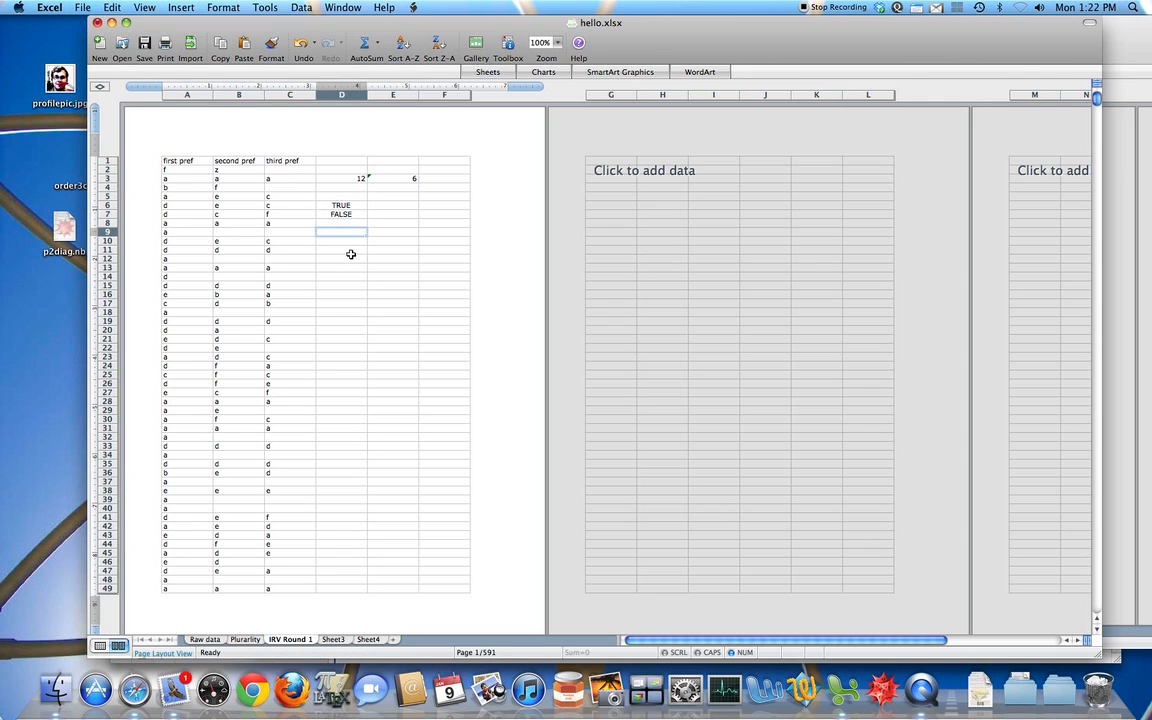
left_click(344, 244)
type("=OR(")
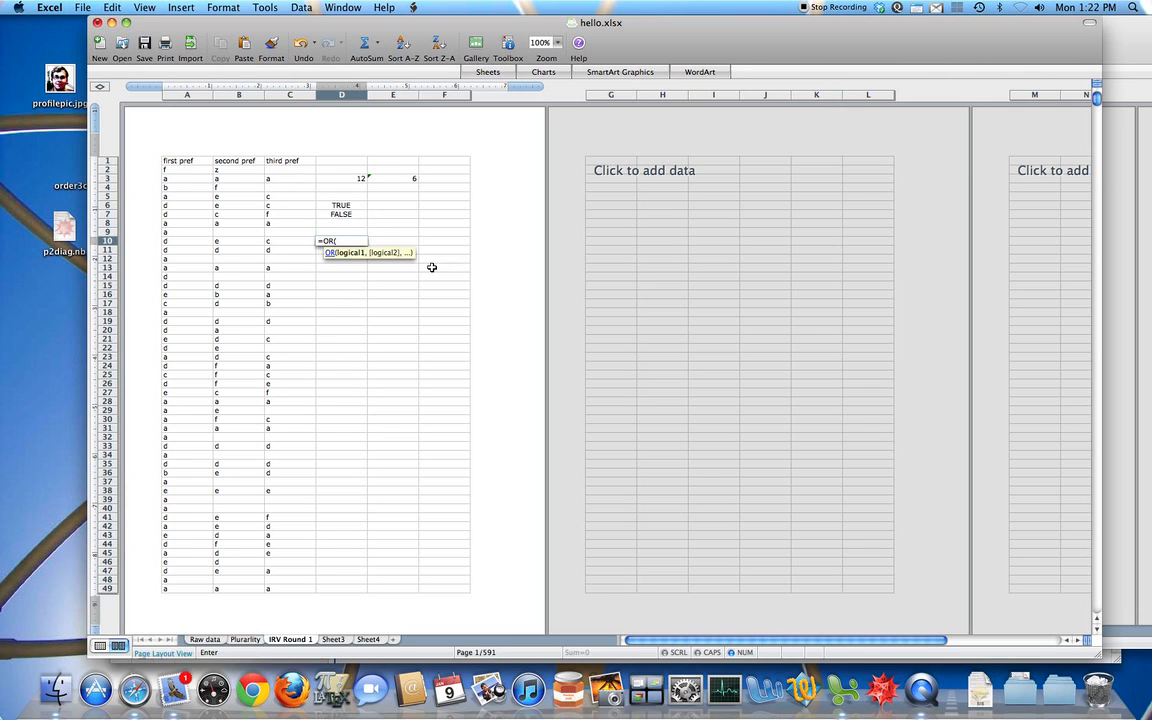
left_click(182, 241)
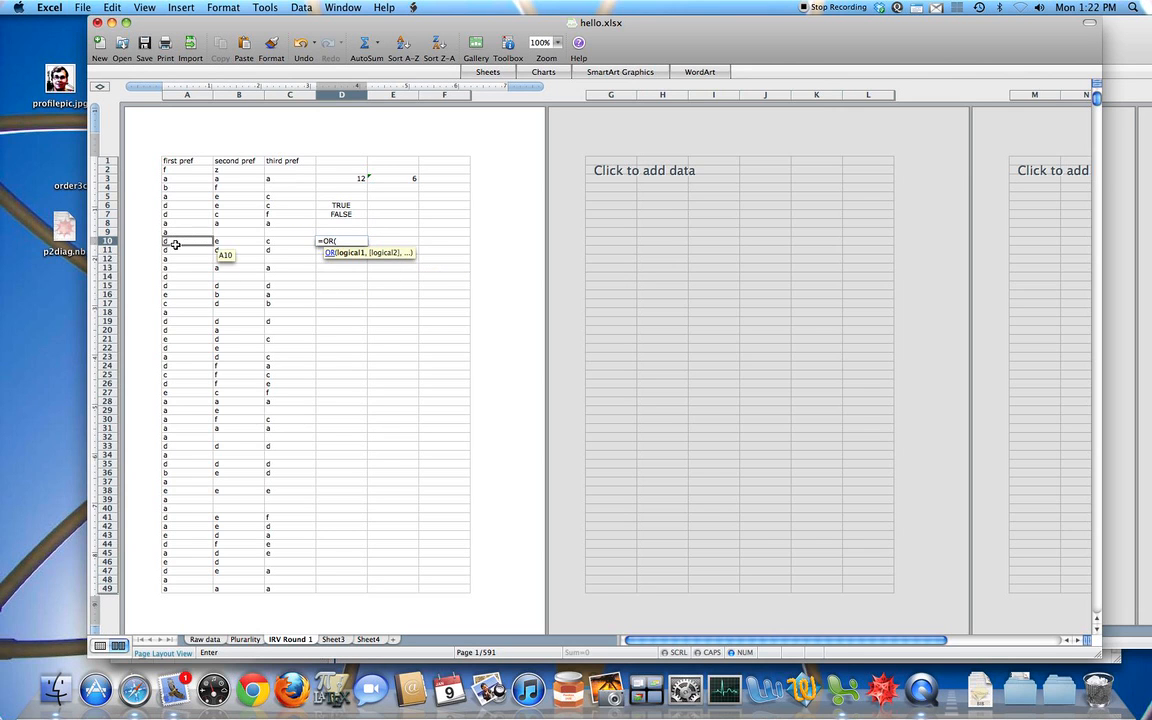
type("=\"d\",")
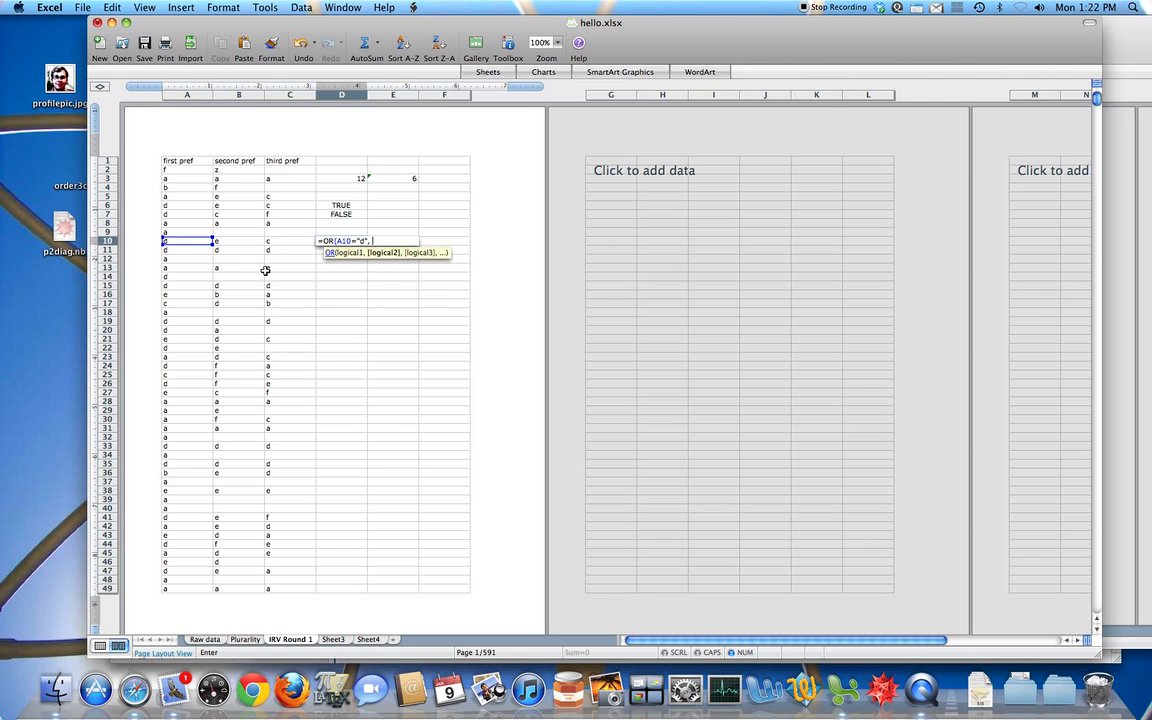
left_click(248, 241)
type("=\"d")
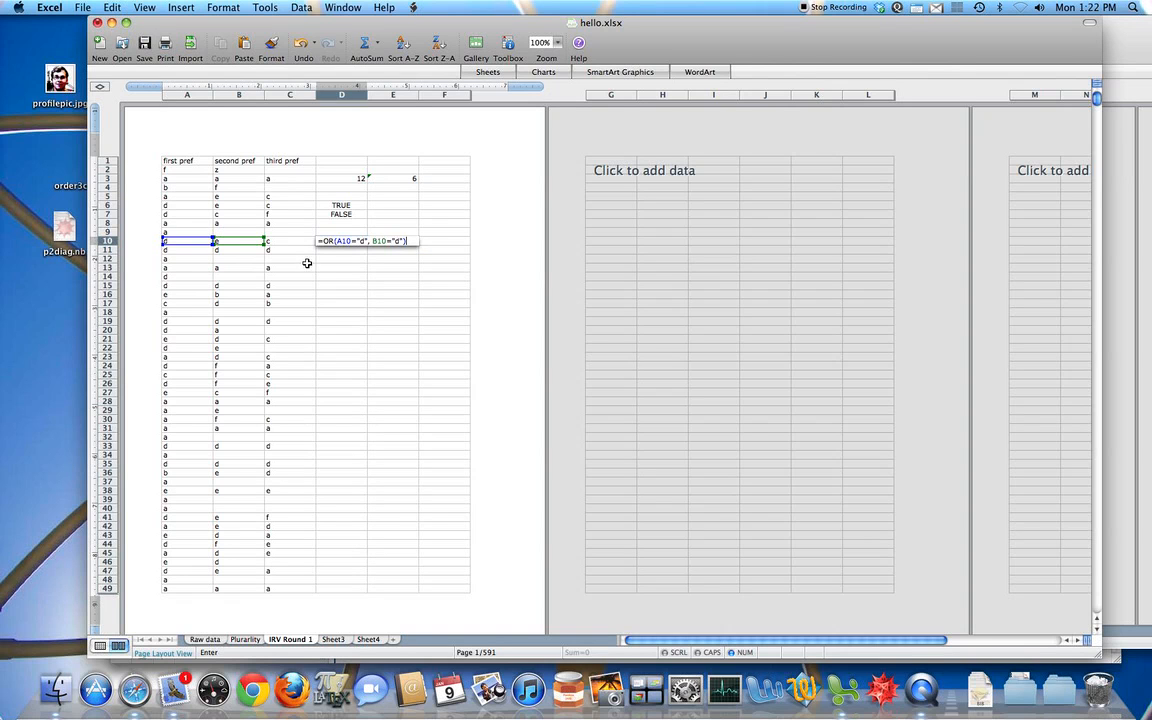
key("Return")
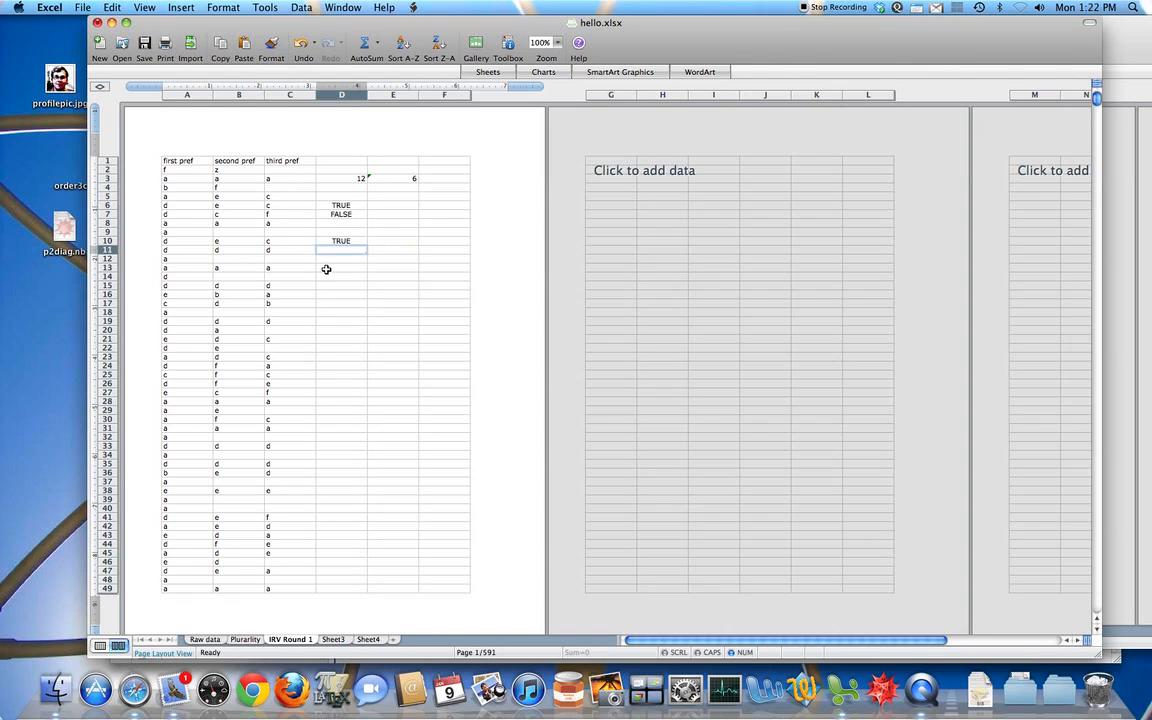
Step: Copy the OR formula from D10 into D11 and D12 to test the preferences of rows 11 and 12
key("Up")
key("super+c")
key("Down")
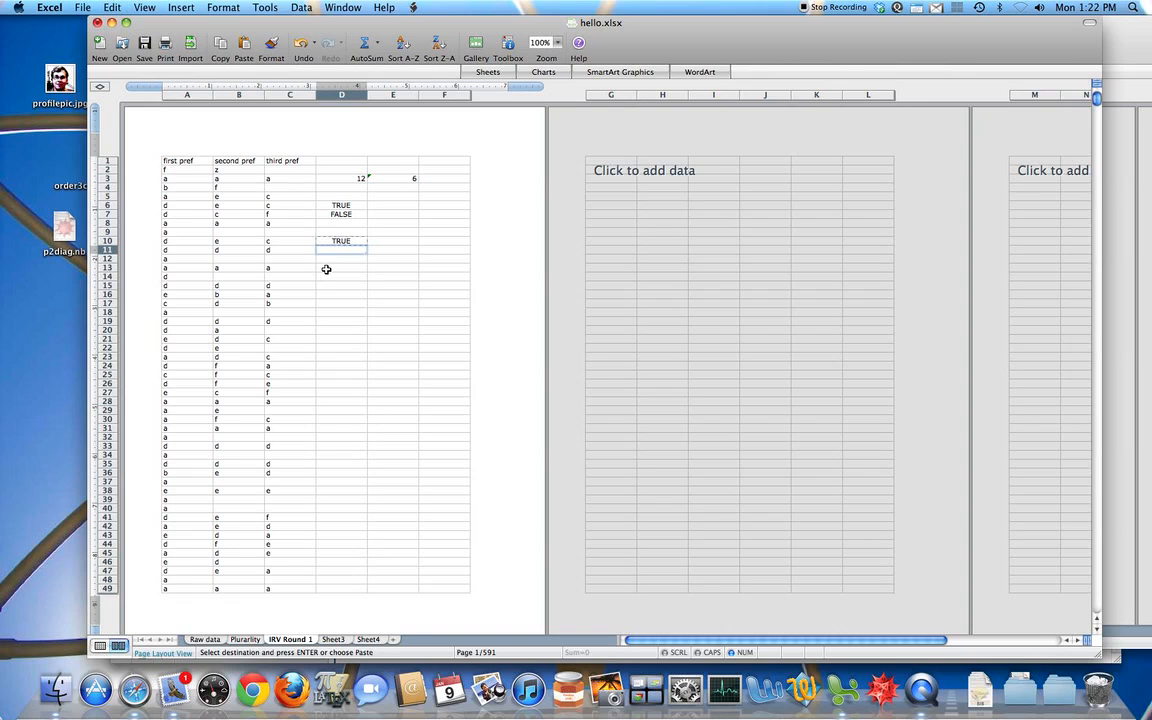
key("super+v")
key("Down")
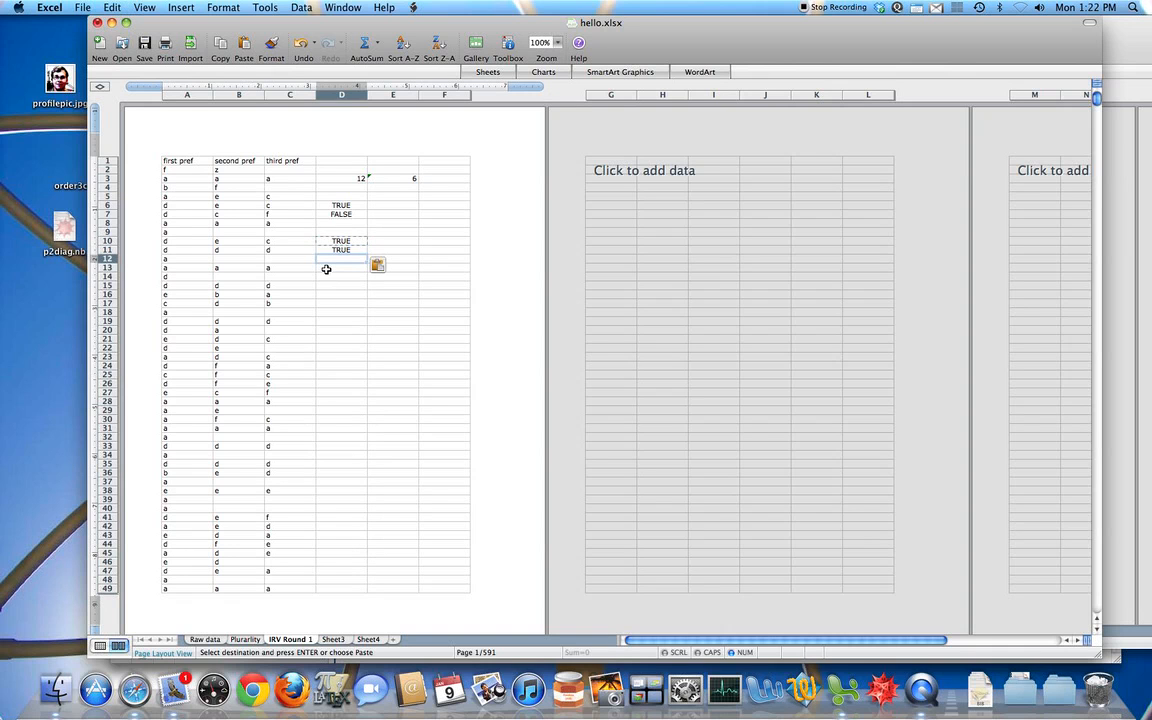
key("super+v")
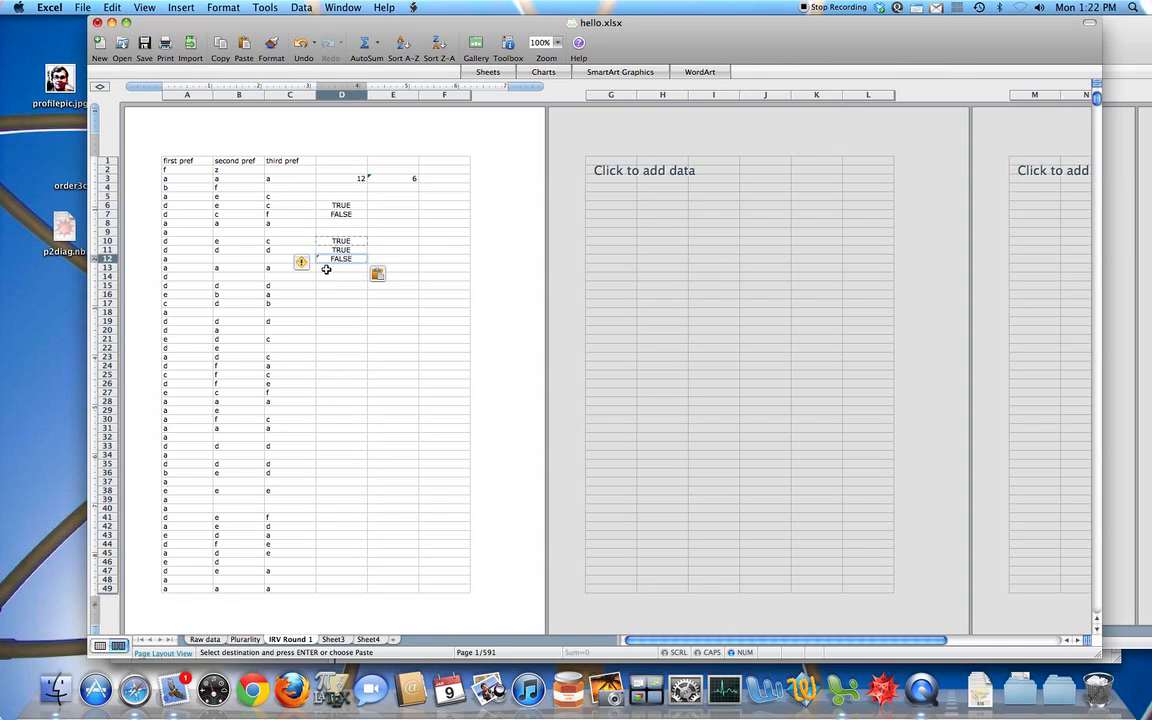
key("Escape")
Step: Begin an OR formula in D15 with A15="d" as its first condition
key("Down")
key("Down")
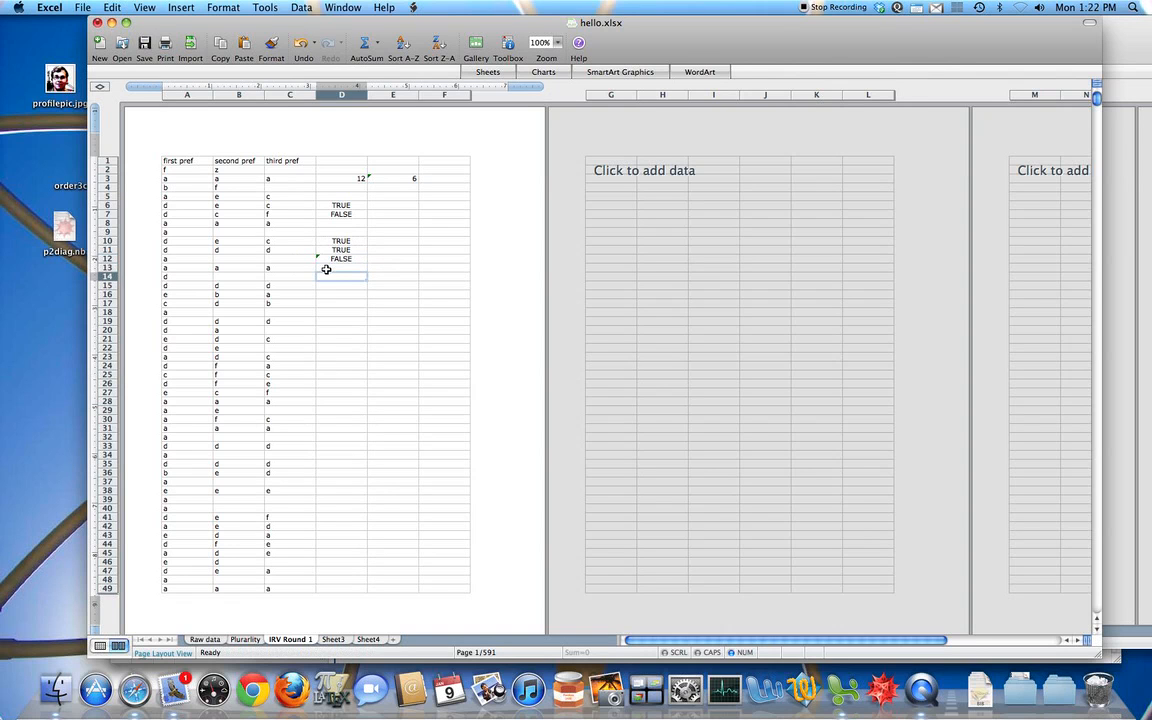
type("=")
left_click(326, 270)
key("Return")
type("=")
left_click(326, 270)
type("Or")
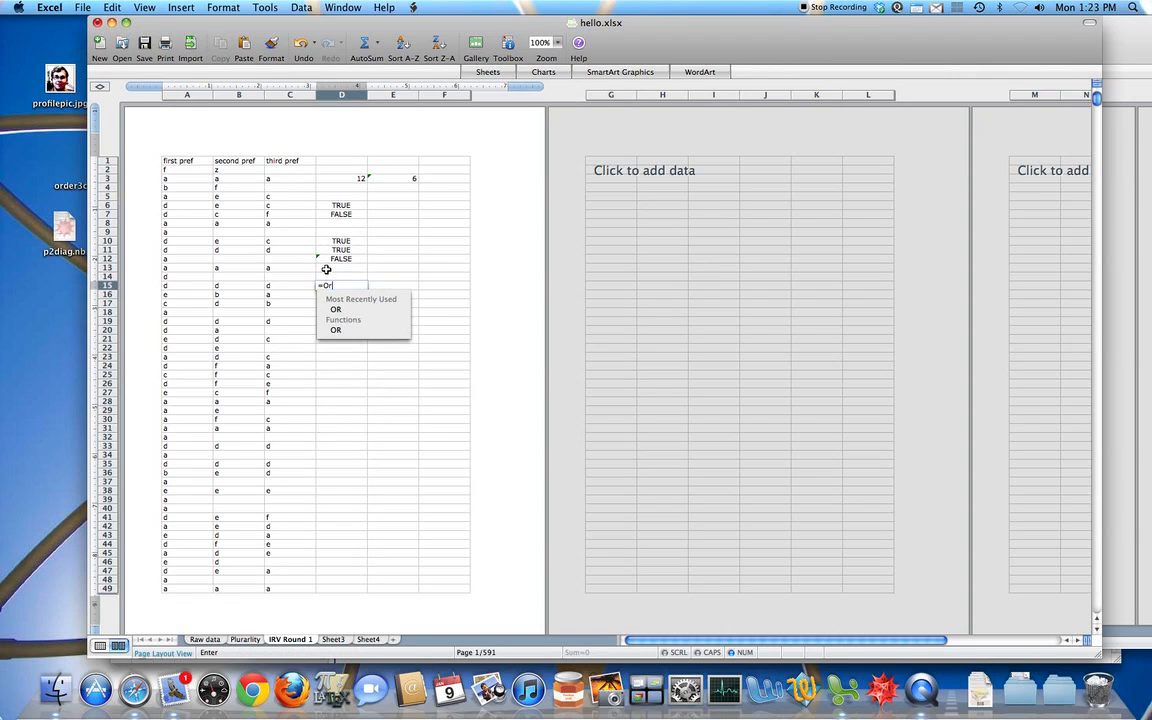
key("Tab")
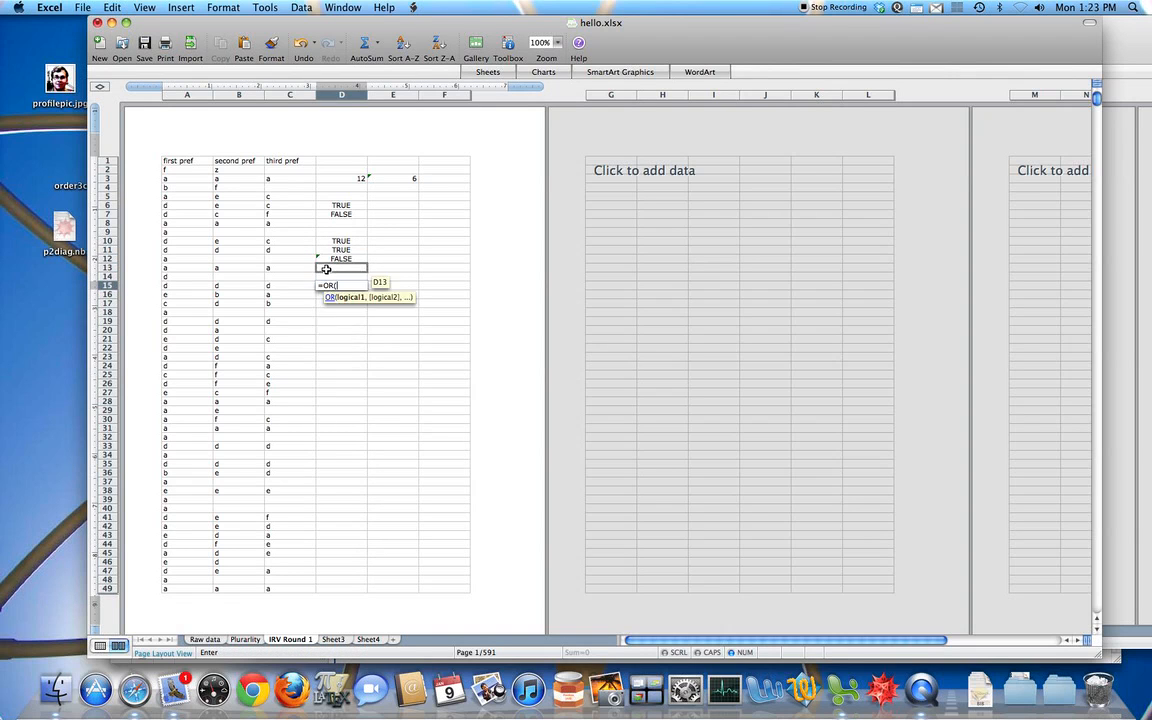
left_click(199, 287)
type("=\"d\", OR(")
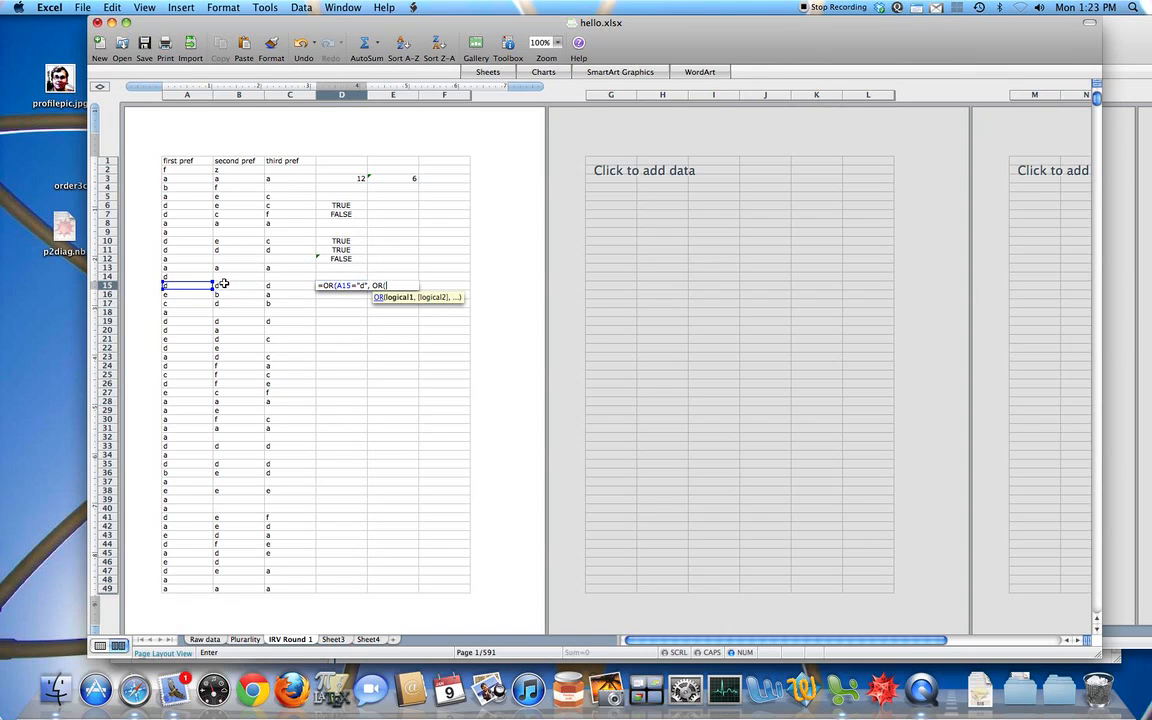
Step: Add the nested test OR(B15="a", B15="b") as the second condition of the D15 formula and close both functions
left_click(232, 286)
type("=\"a\",")
left_click(233, 285)
type("=\"b\"")
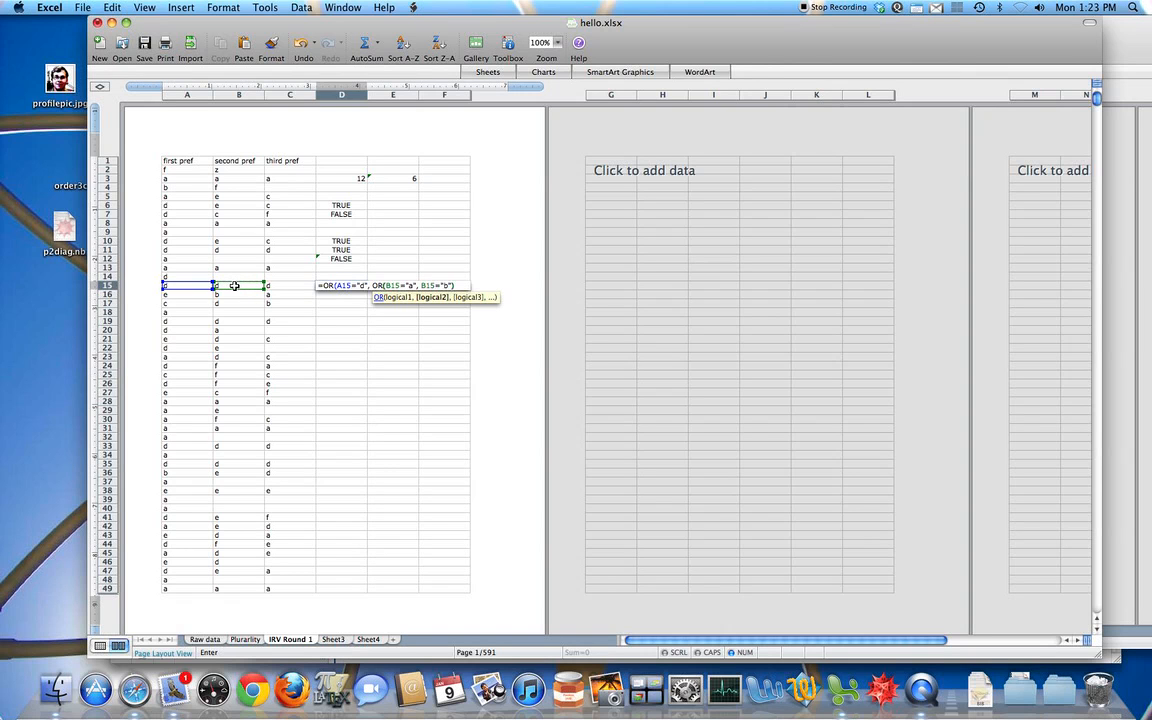
type(")")
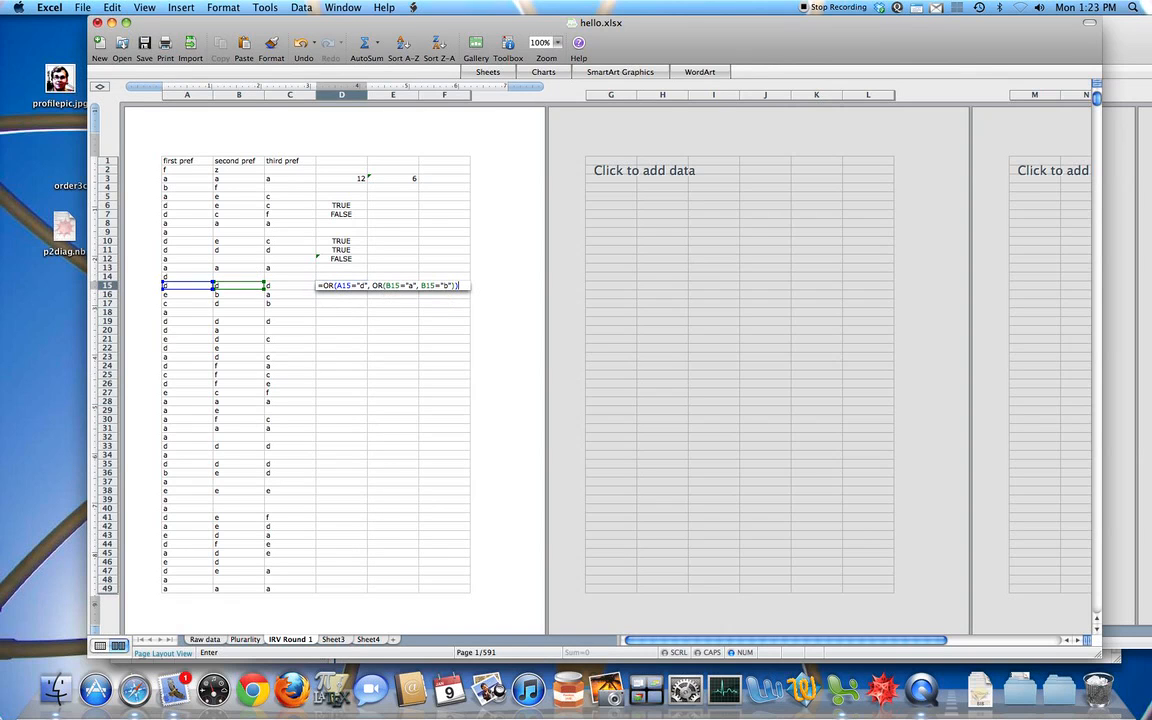
Step: Replace the outer OR in D15 with AND and enter =AND(A15="d", OR(B15="a", B15="b"))
left_click(329, 286)
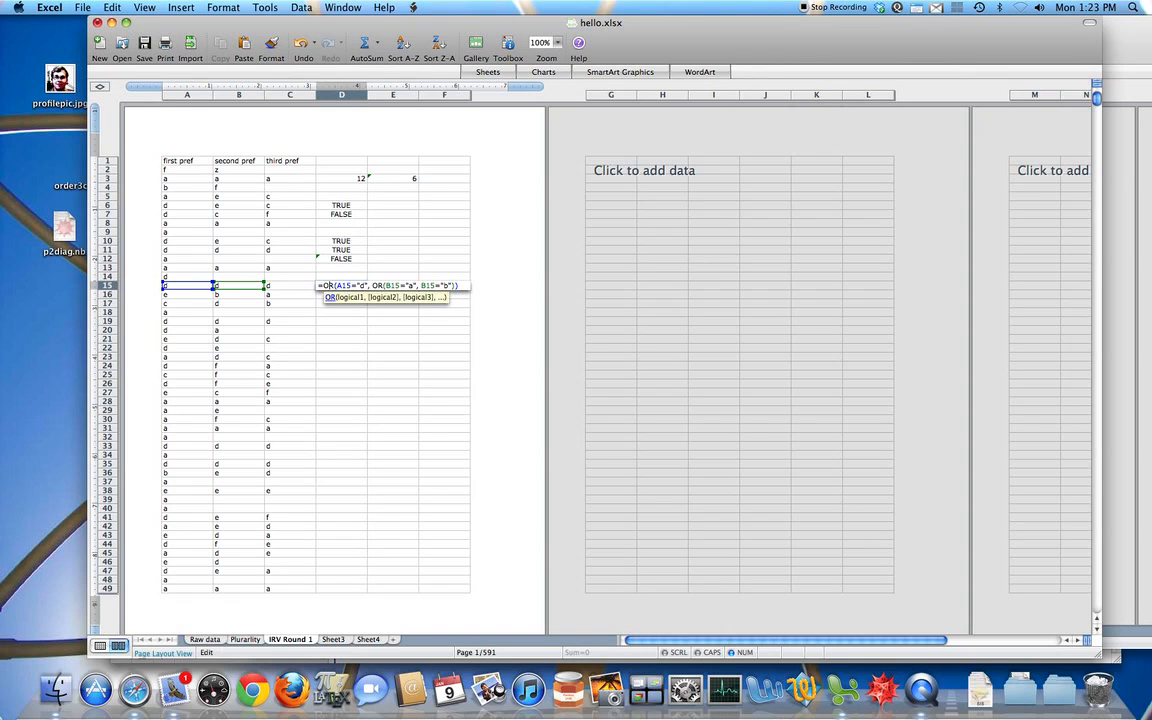
key("BackSpace")
key("BackSpace")
type("AND")
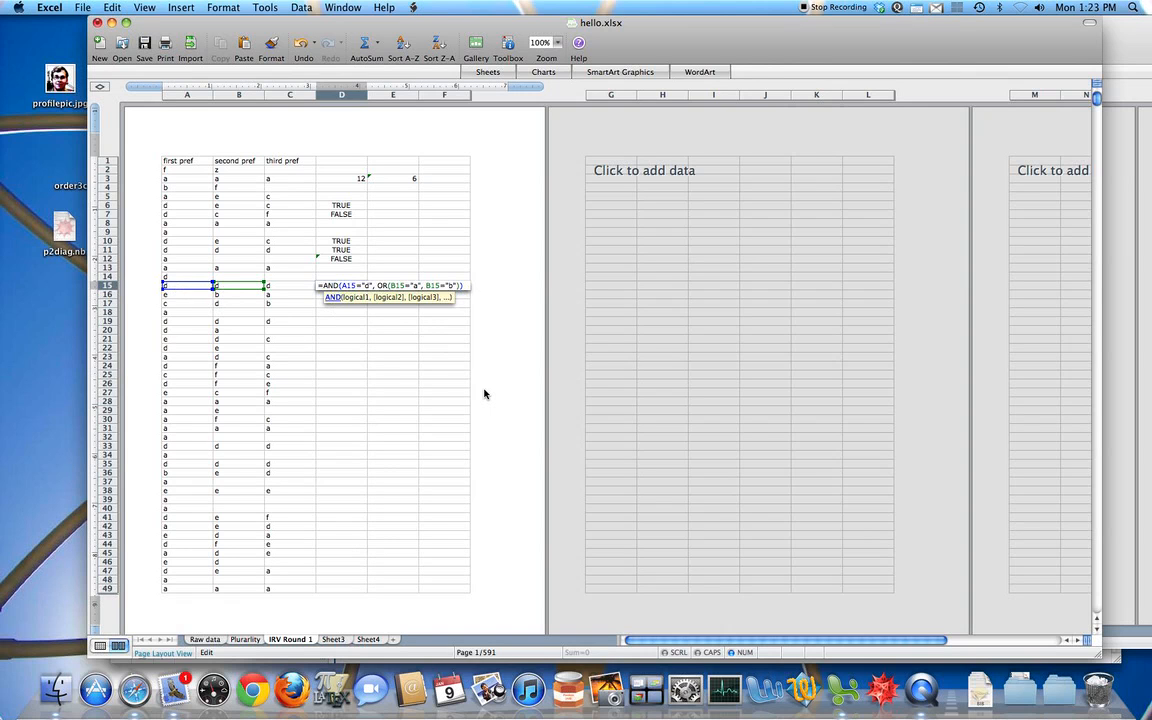
key("Return")
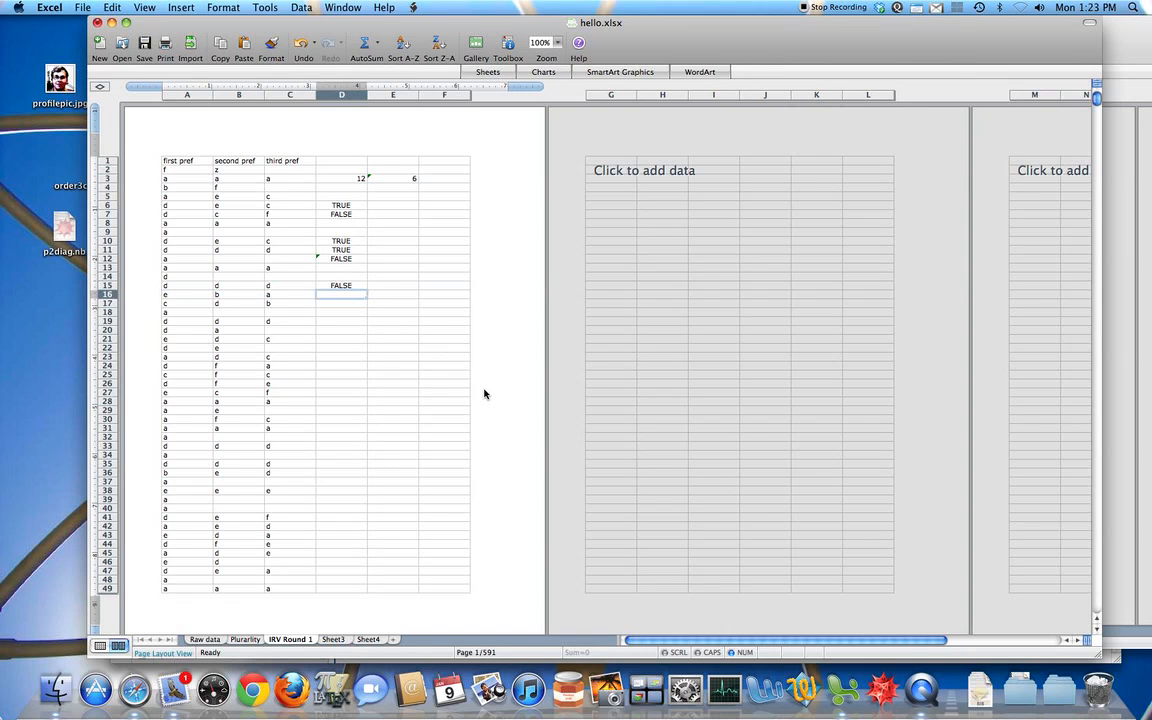